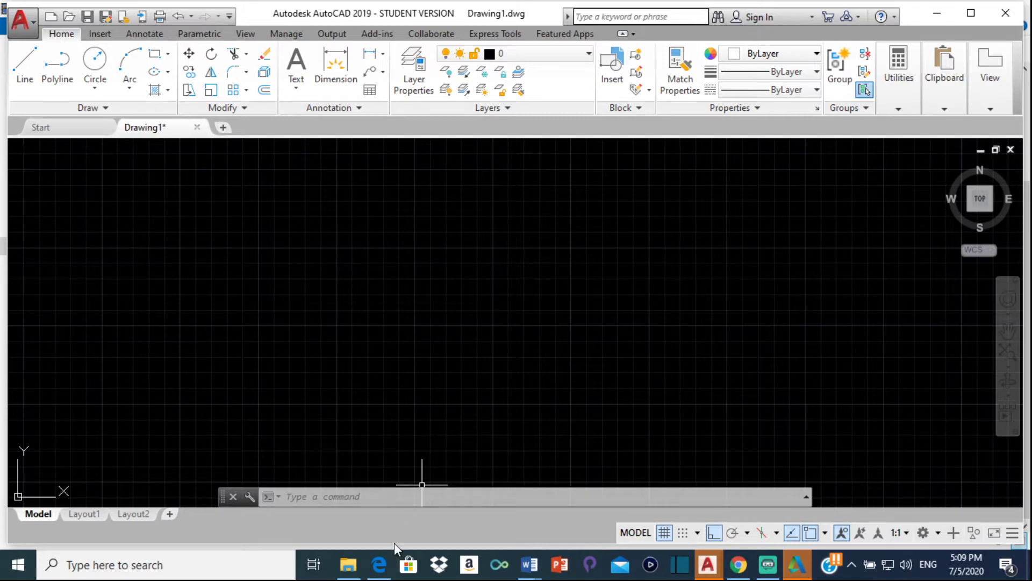
left_click(383, 576)
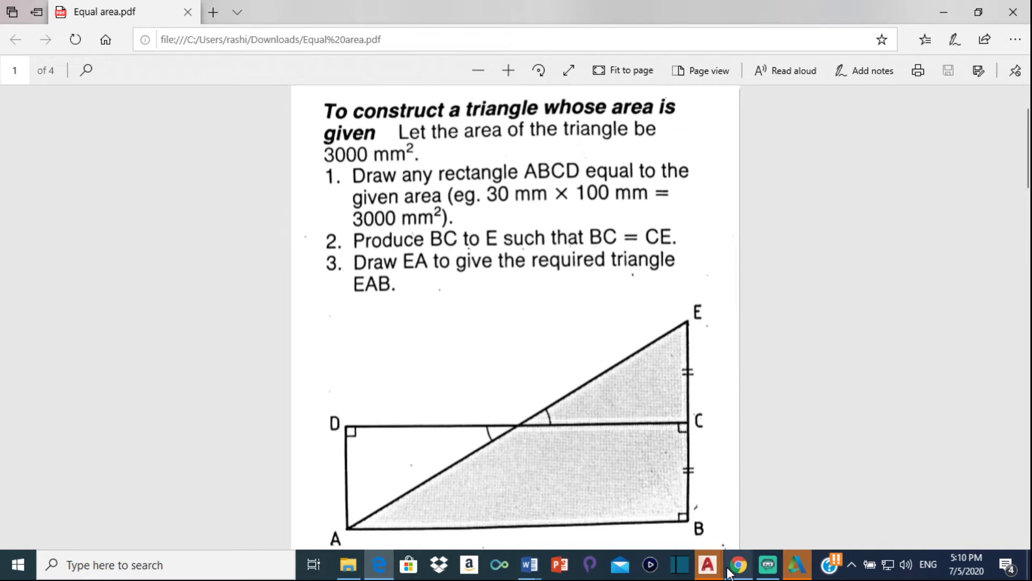
mouse_move(712, 571)
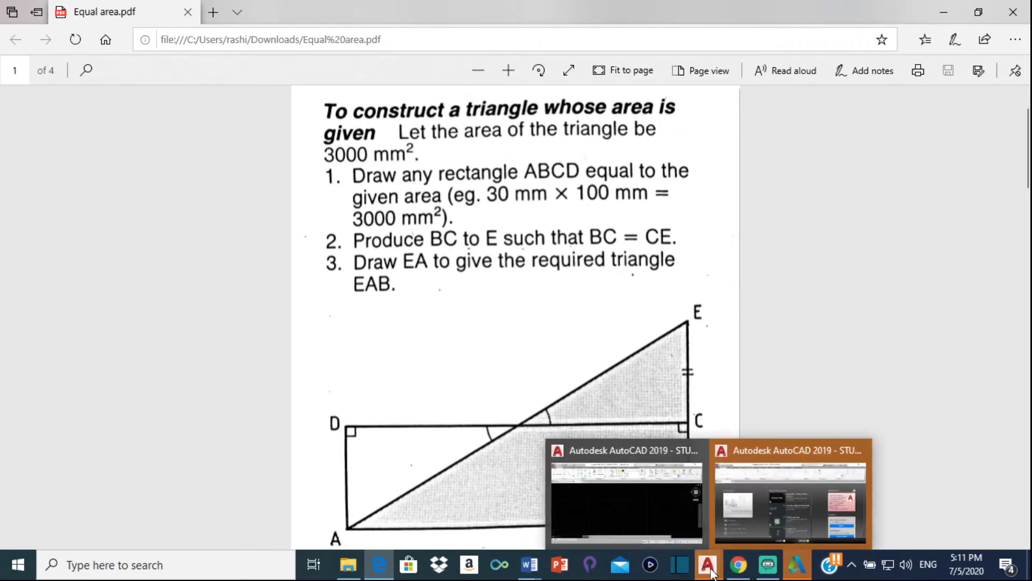
Step: Draw a 100 by 30 rectangle with RECTANG and center it in the view
left_click(633, 508)
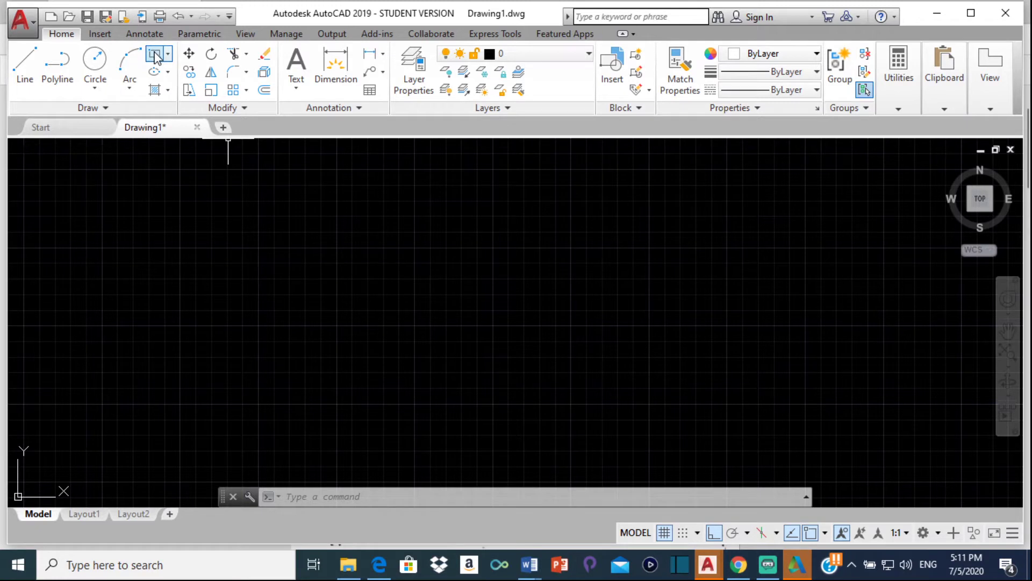
left_click(155, 56)
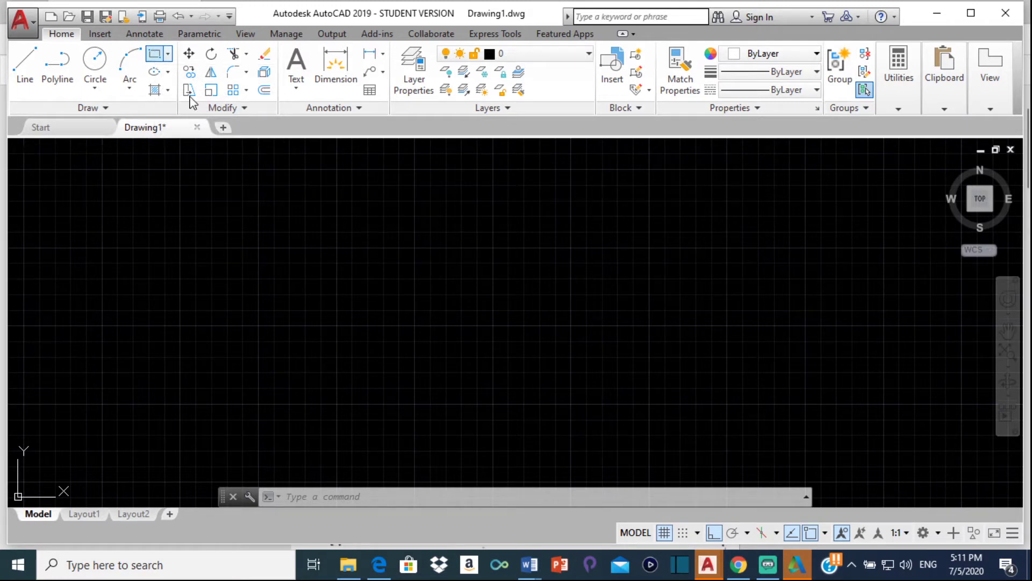
left_click(361, 247)
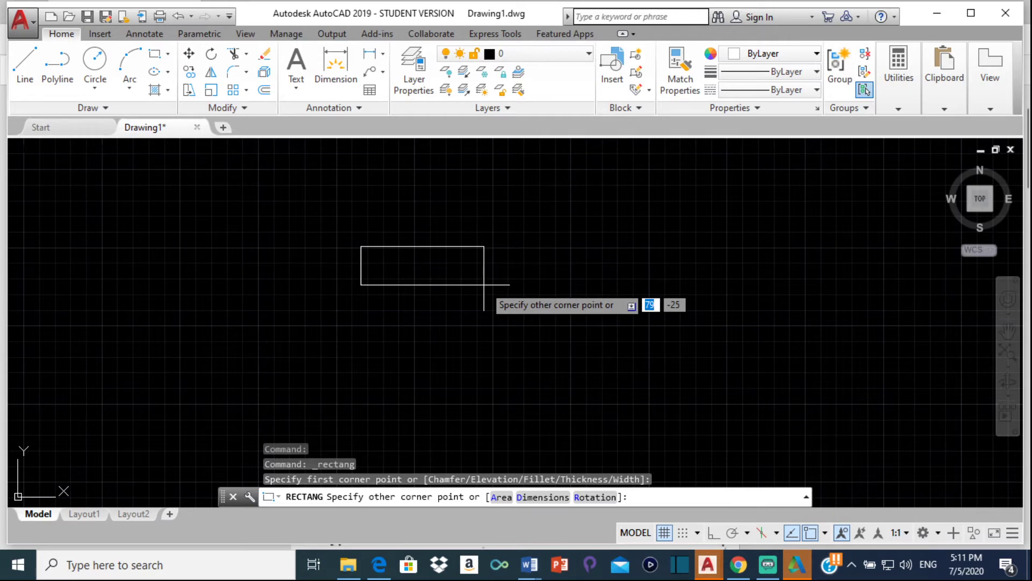
type("100")
key("Tab")
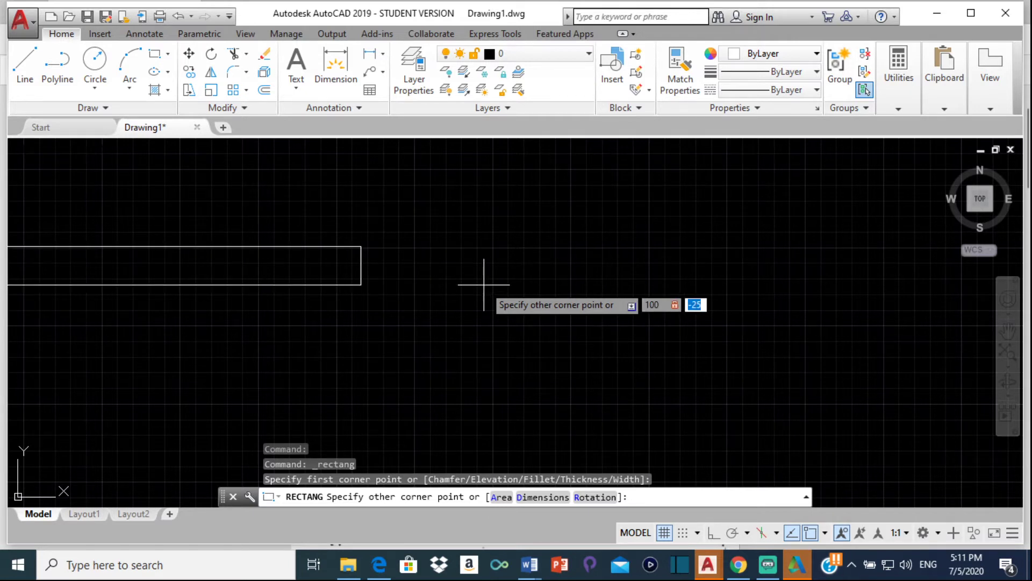
type("30")
key("Return")
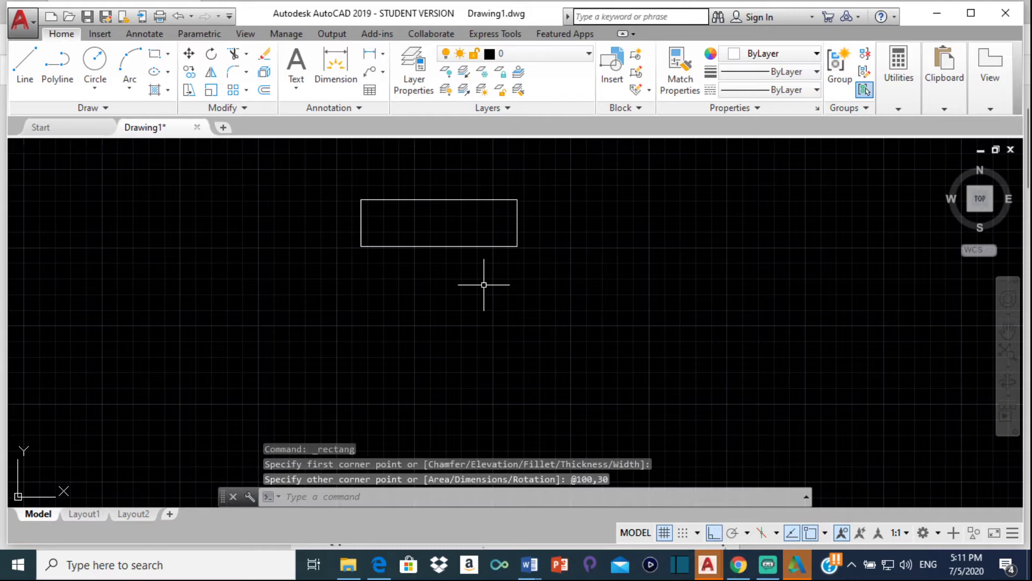
scroll(410, 217, "up", 2)
middle_click_drag(410, 217, 405, 282)
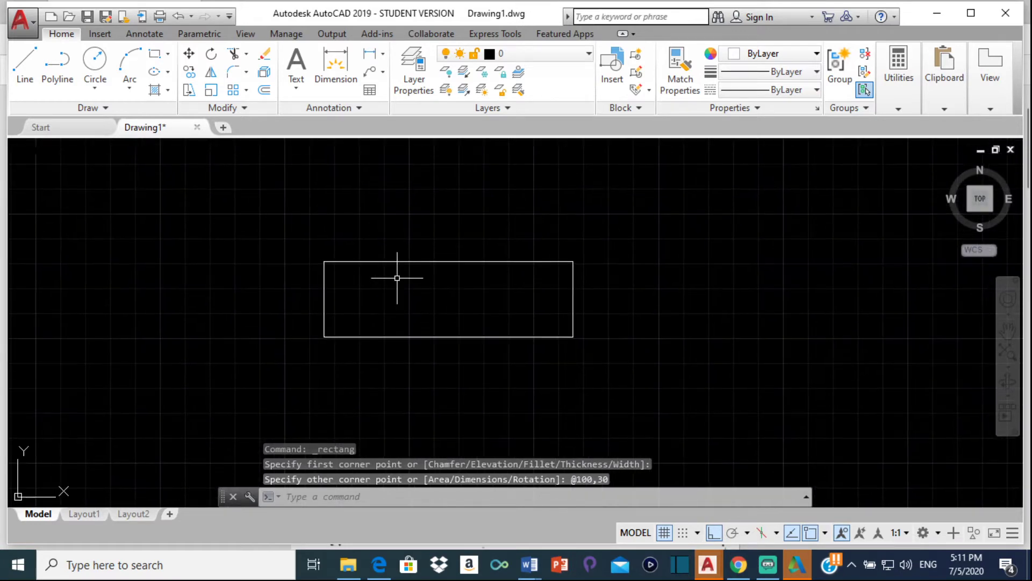
left_click(382, 569)
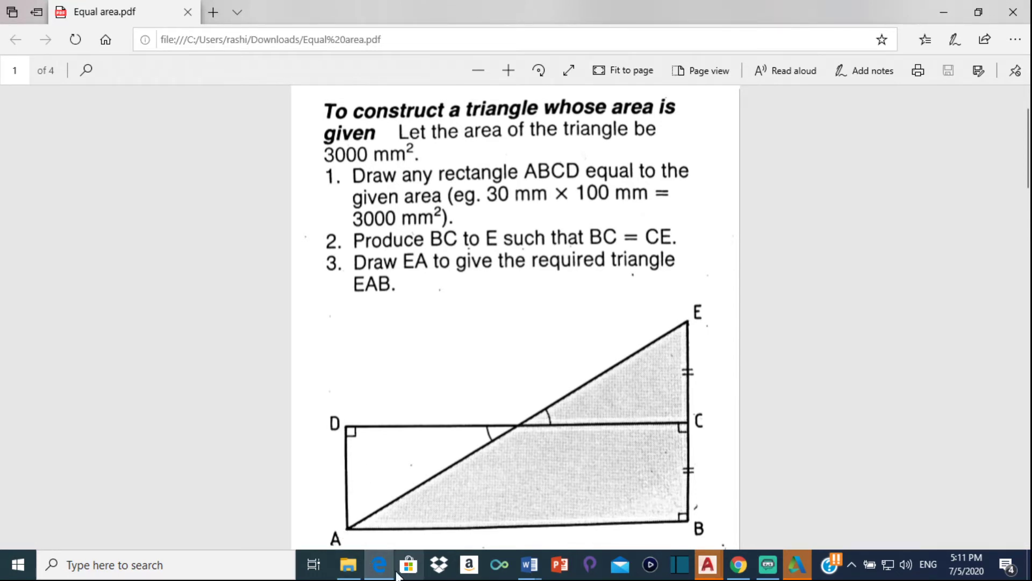
left_click(378, 563)
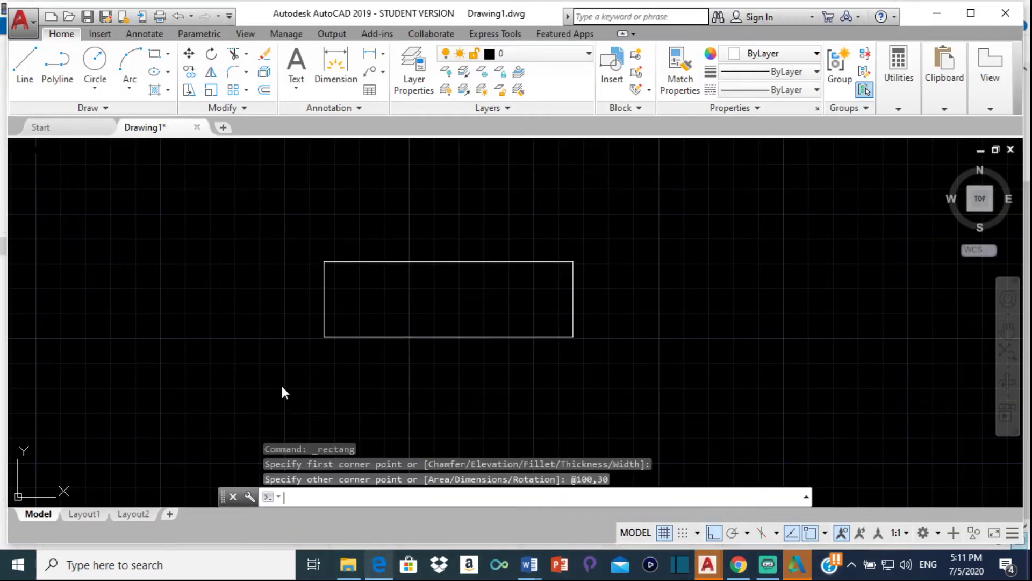
Step: Add a multiline text label 'A' above and left of the rectangle
left_click(299, 90)
left_click(305, 114)
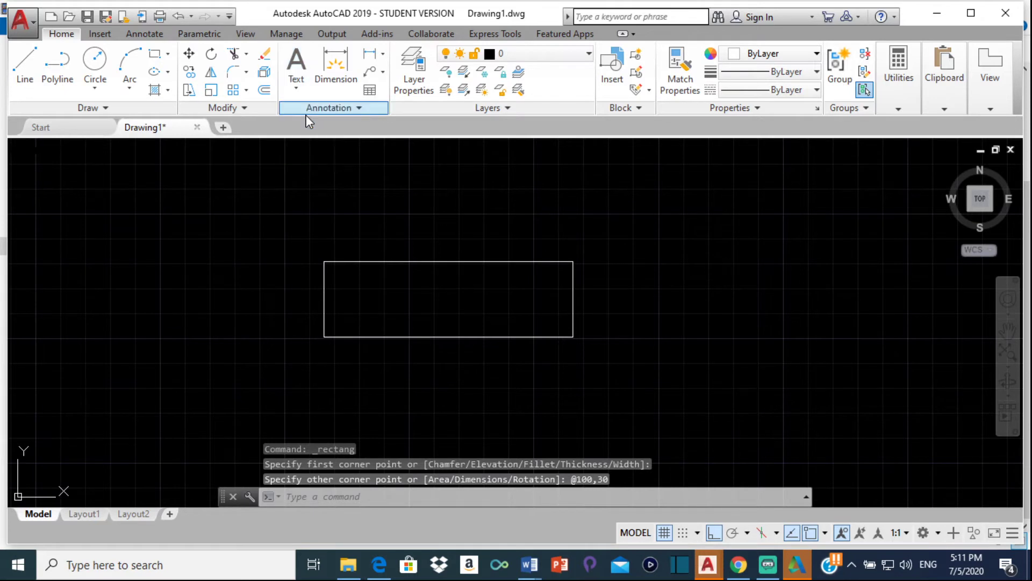
left_click(192, 215)
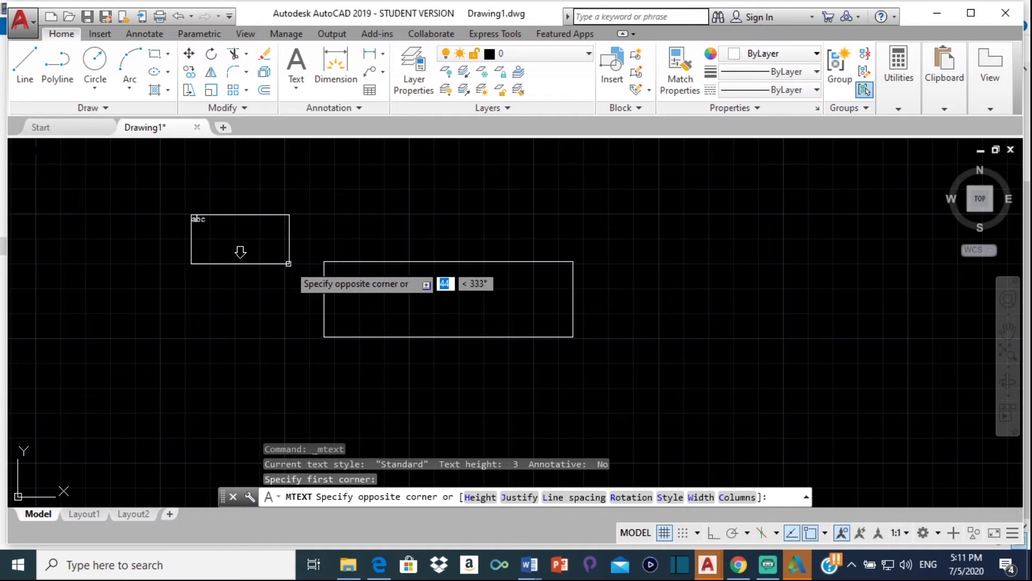
left_click(293, 265)
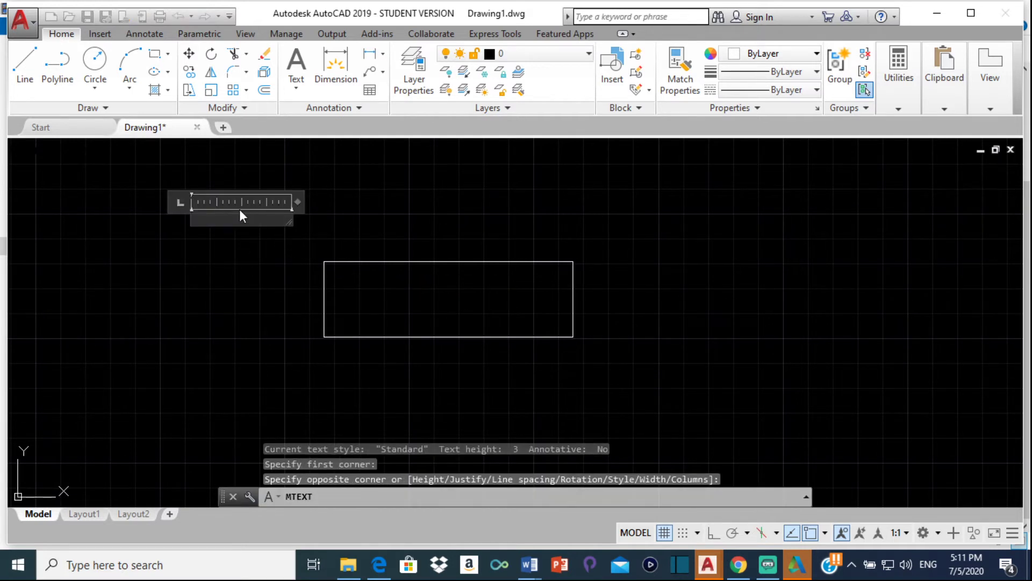
type("A")
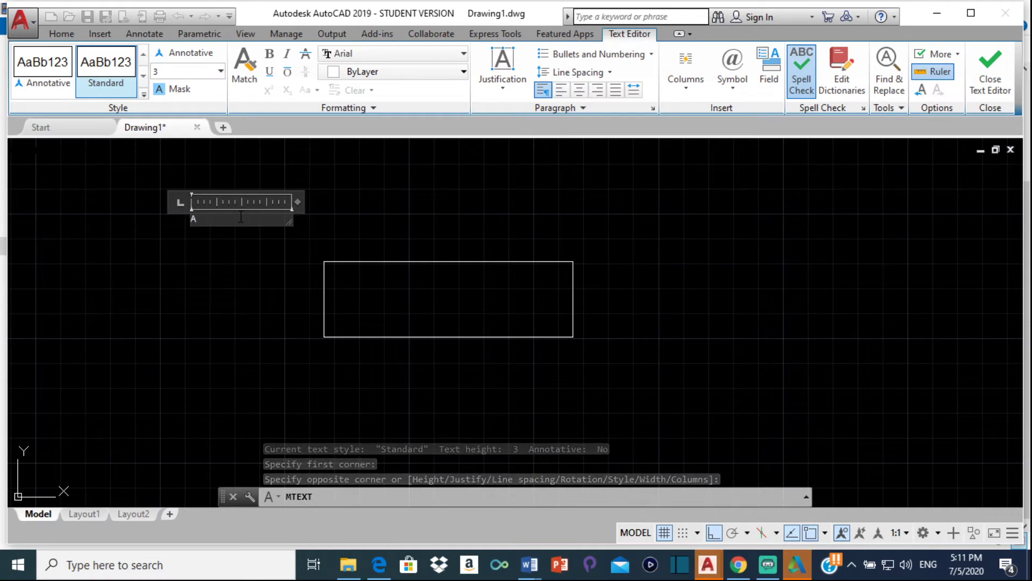
left_click(221, 227)
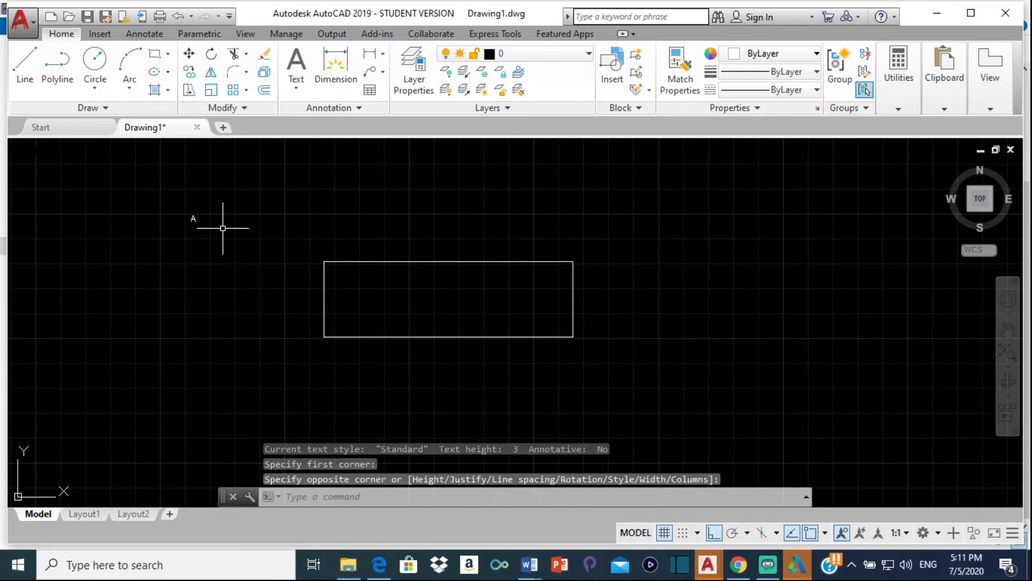
Step: Scale the A label by a factor of 2
left_click(191, 217)
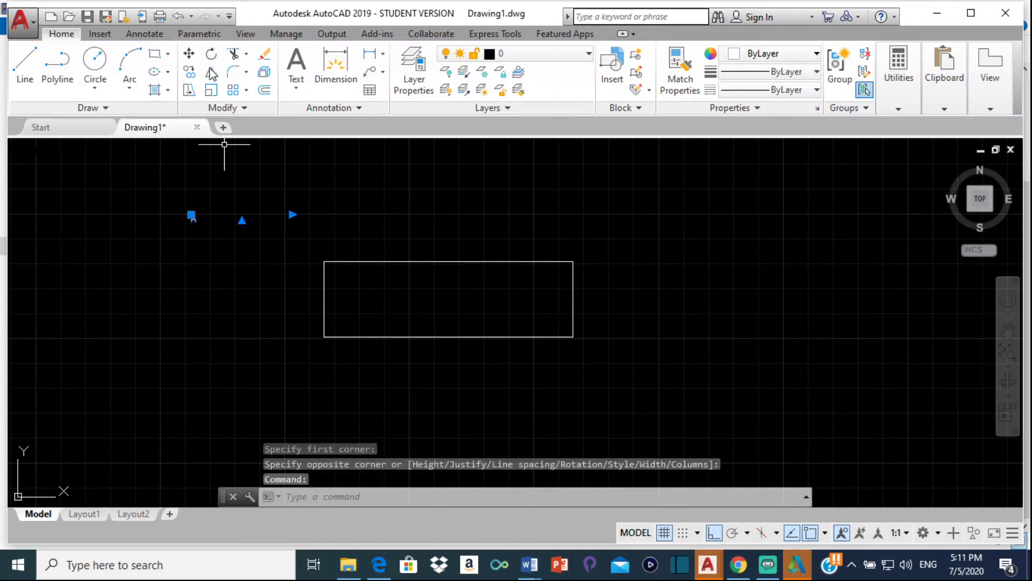
type("s")
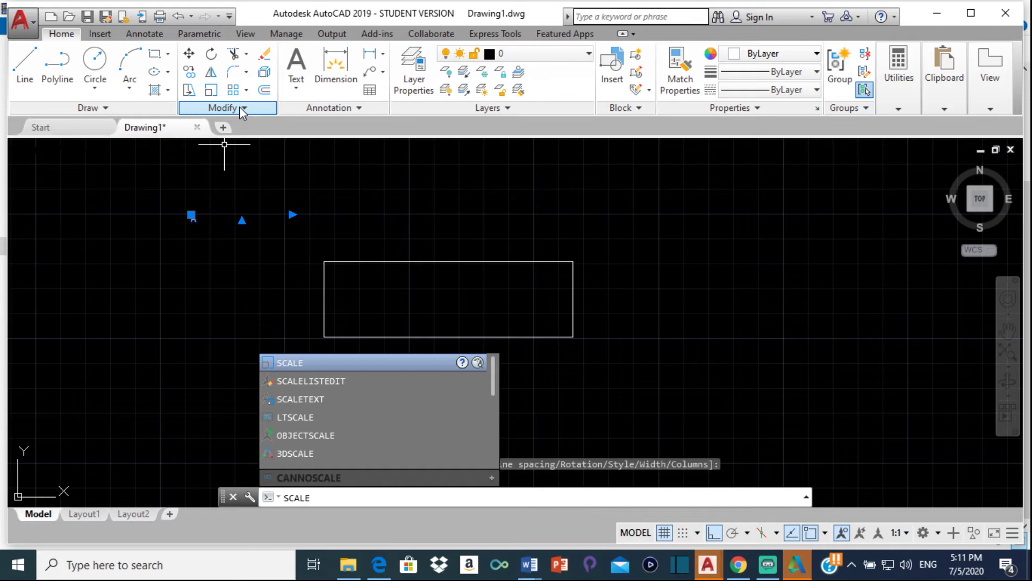
key("Return")
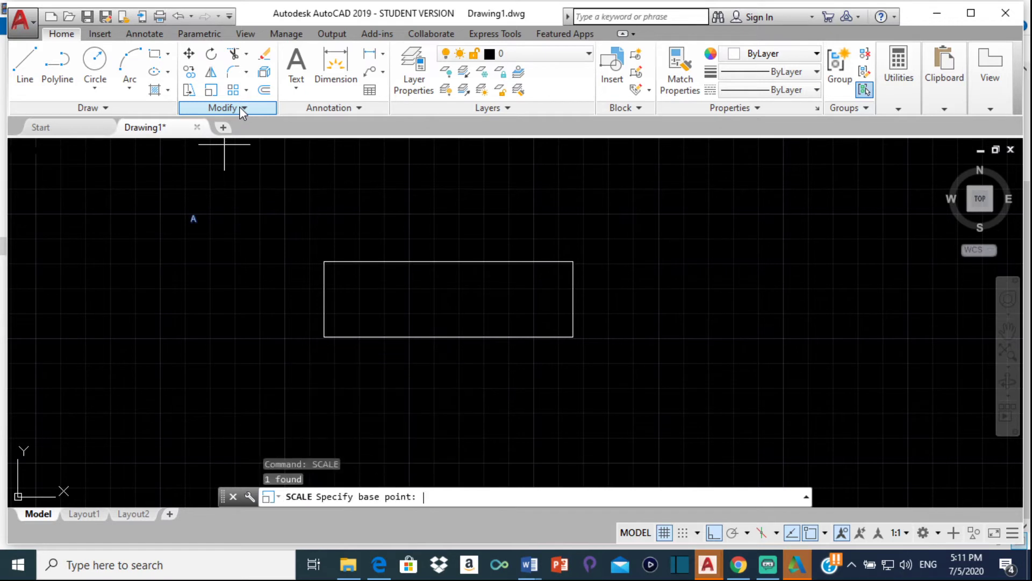
left_click(198, 219)
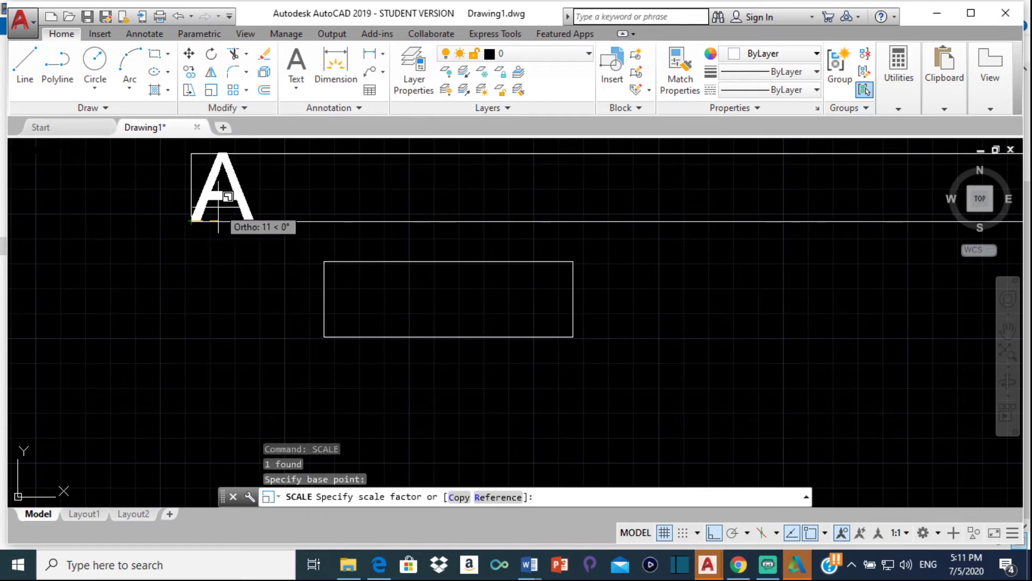
type("2")
key("Return")
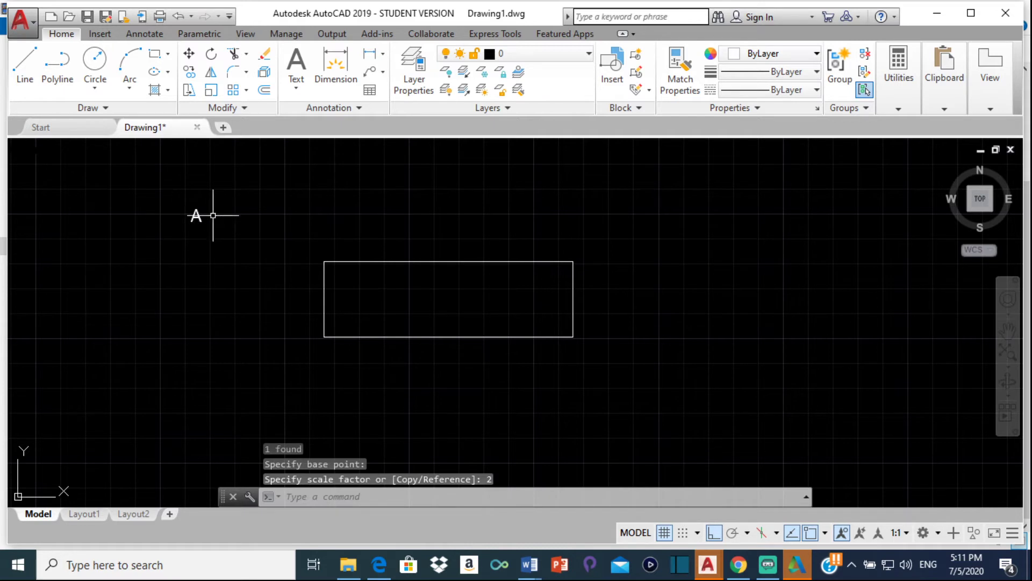
left_click(193, 214)
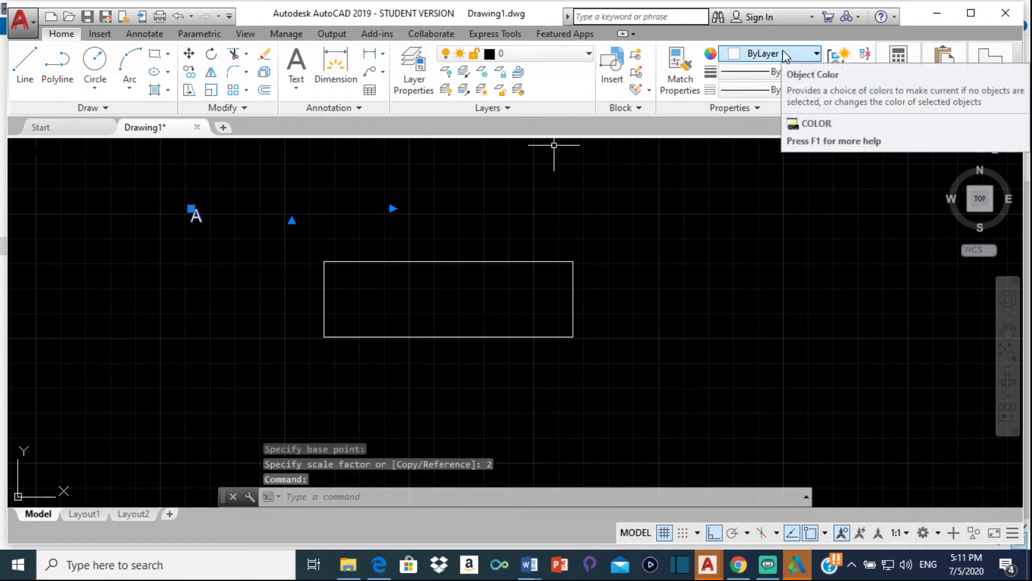
Step: Make the A label green and move it, Ortho off, below the bottom-left corner
left_click(785, 56)
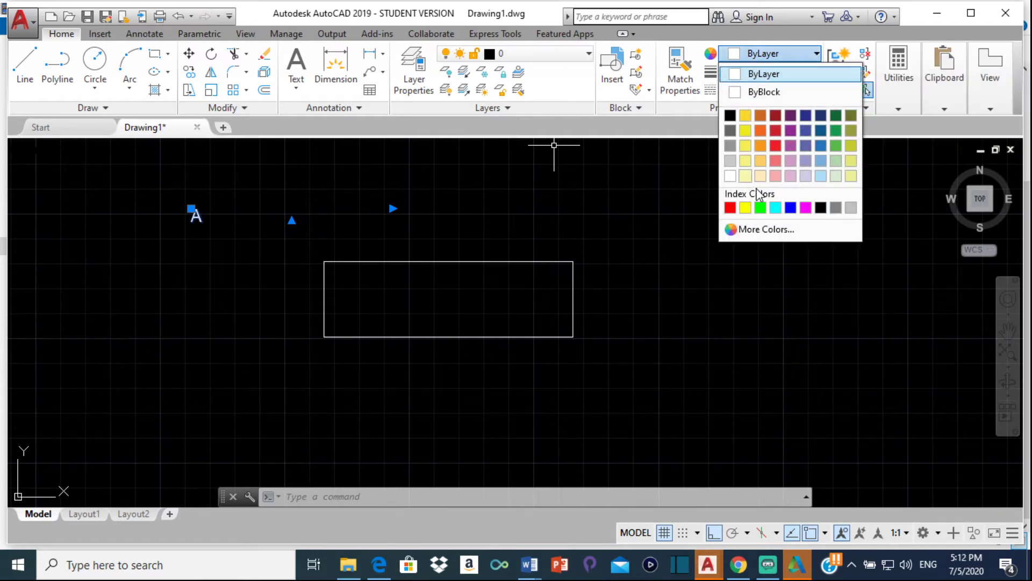
left_click(760, 207)
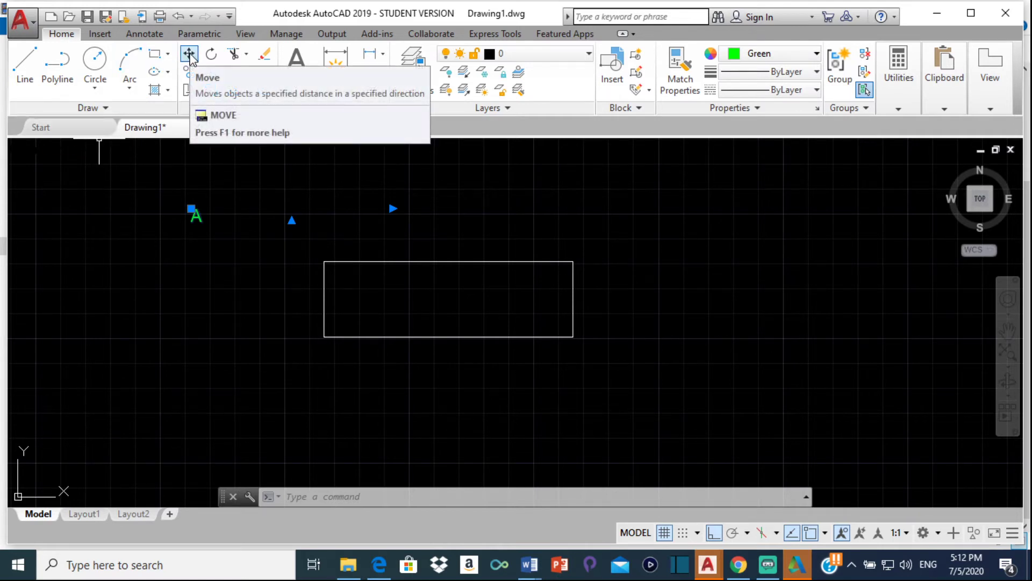
left_click(190, 55)
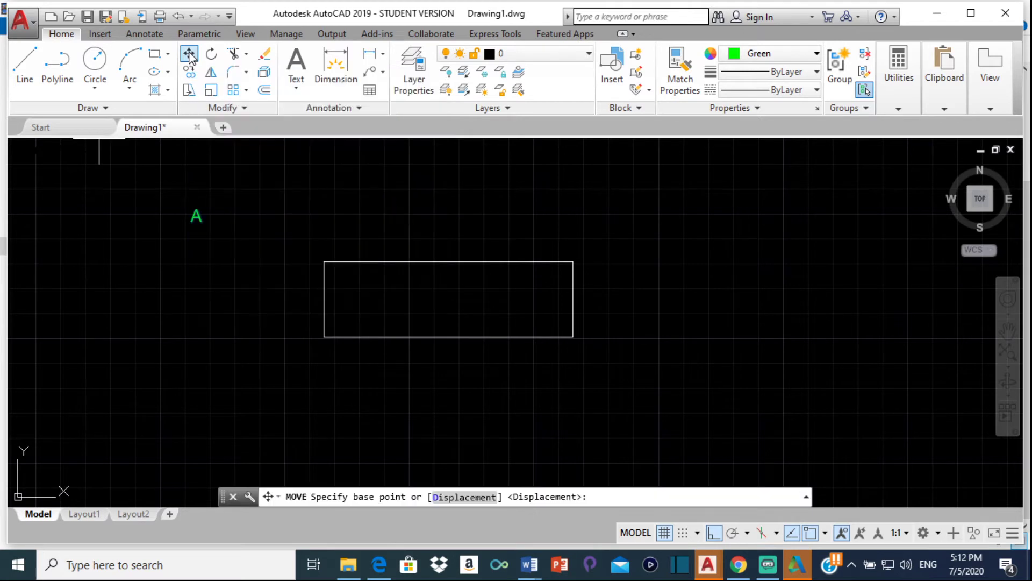
left_click(196, 214)
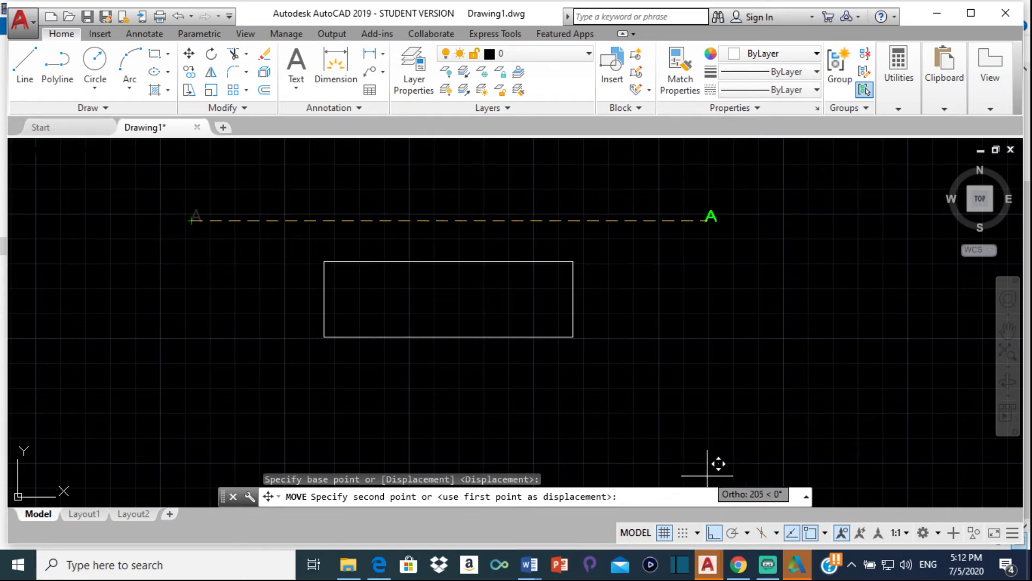
left_click(713, 533)
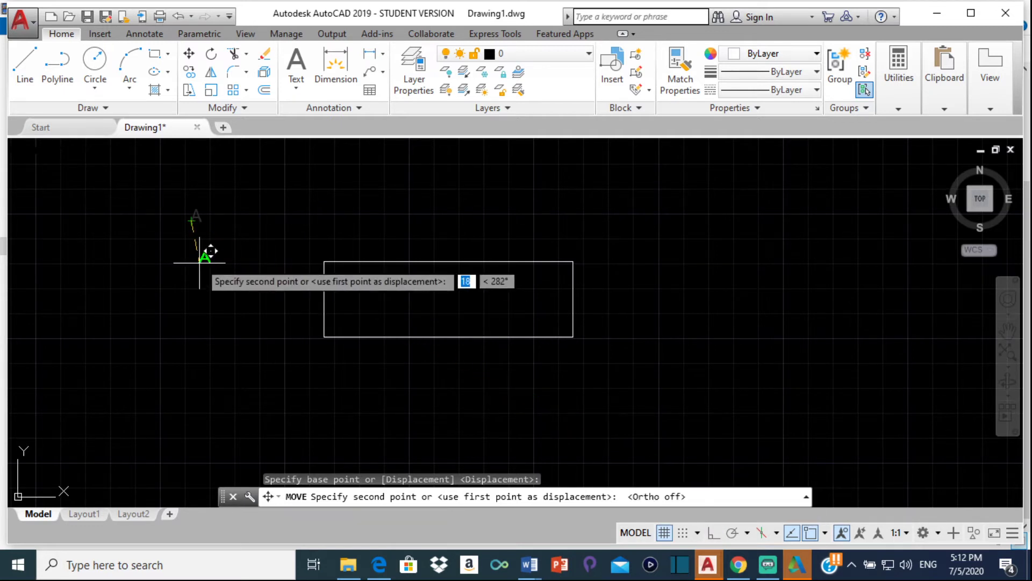
scroll(312, 347, "up", 2)
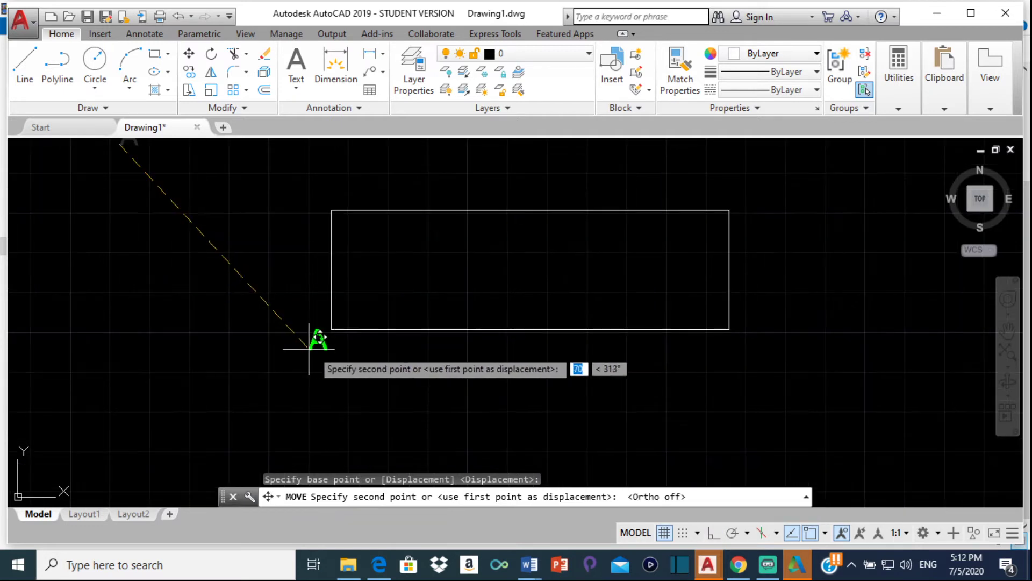
left_click(312, 356)
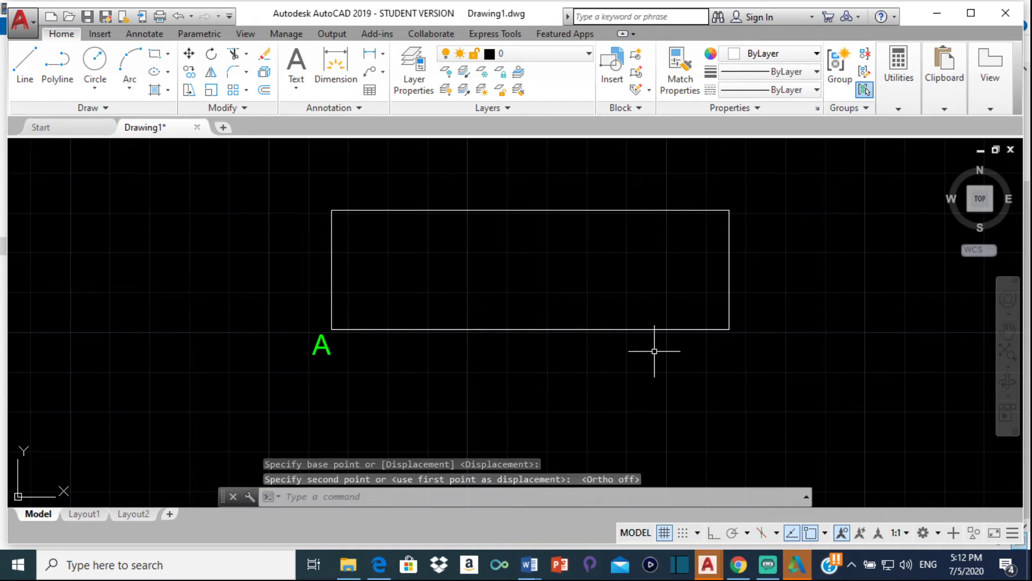
Step: Copy the A label to the bottom-right, top-right and top-left corners
left_click(321, 345)
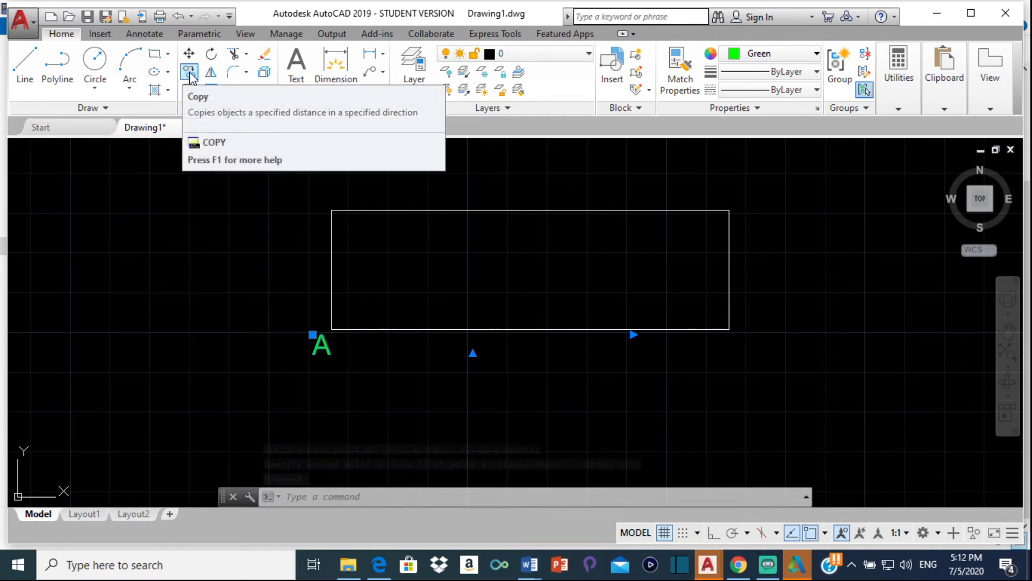
left_click(189, 72)
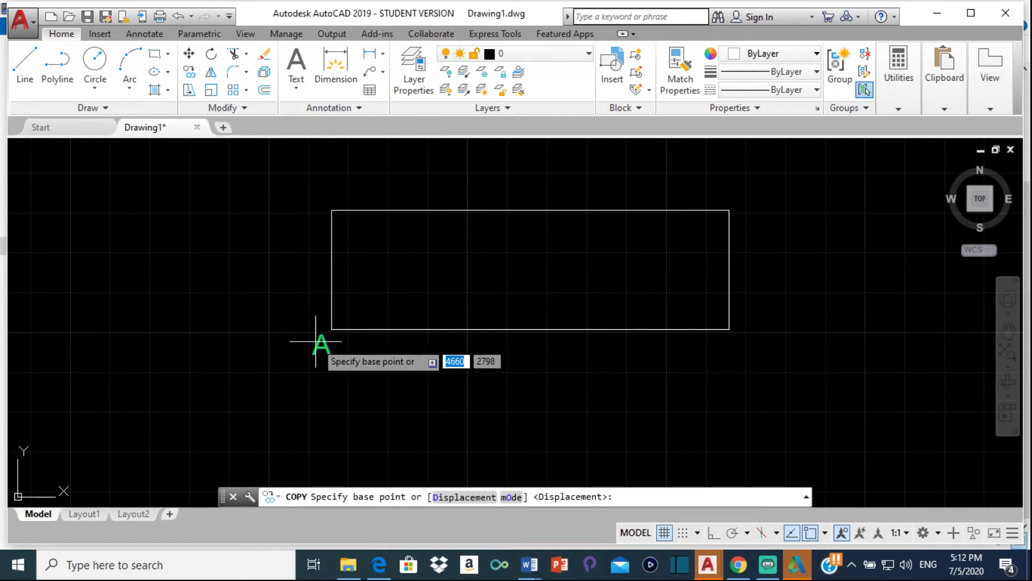
left_click(316, 341)
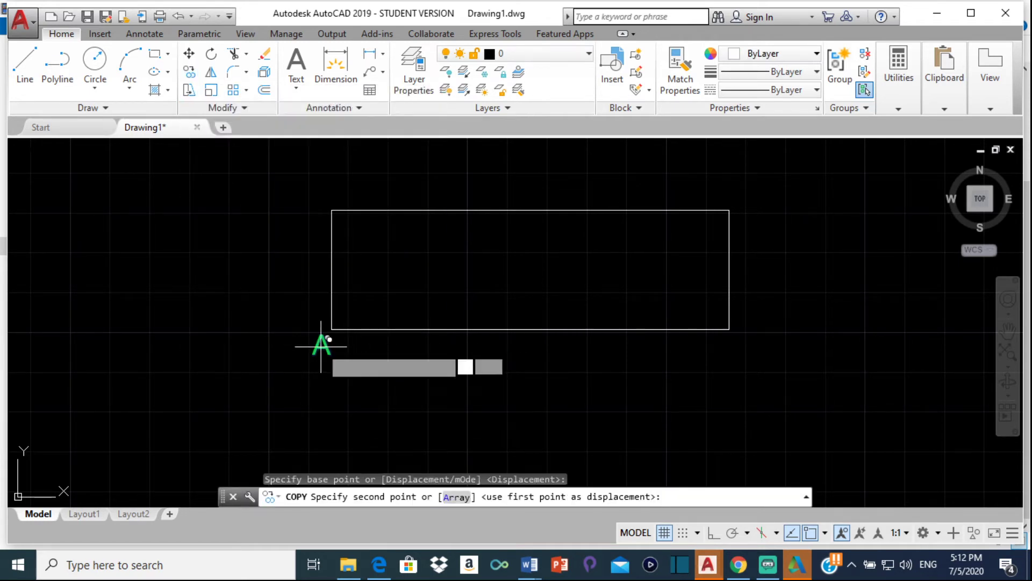
left_click(741, 347)
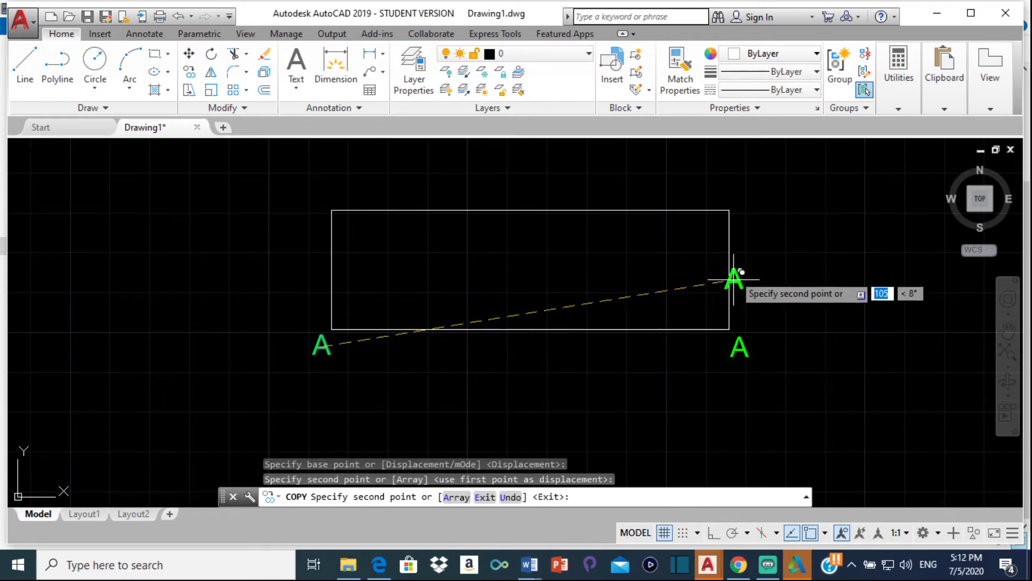
left_click(740, 205)
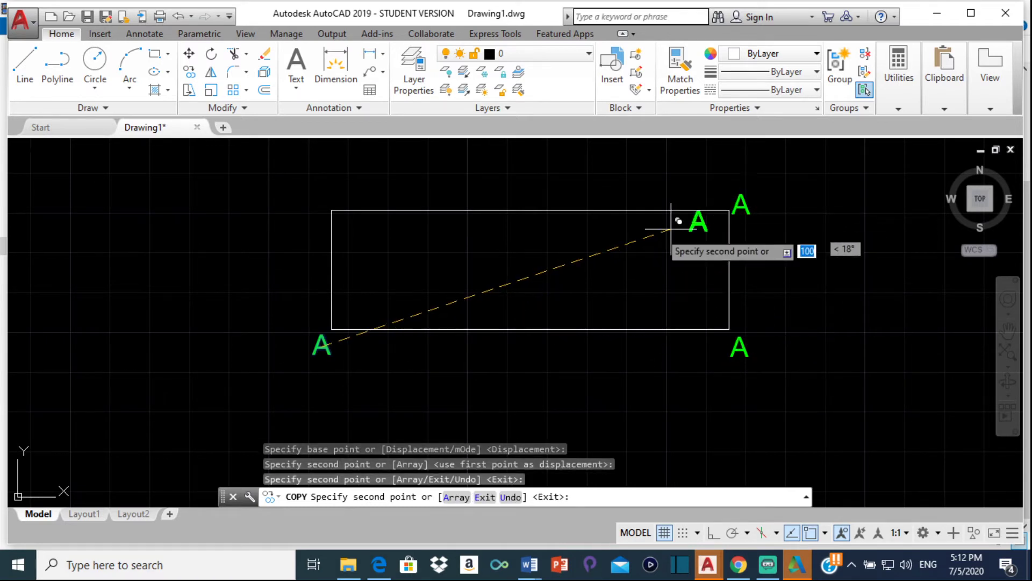
left_click(318, 205)
key("Escape")
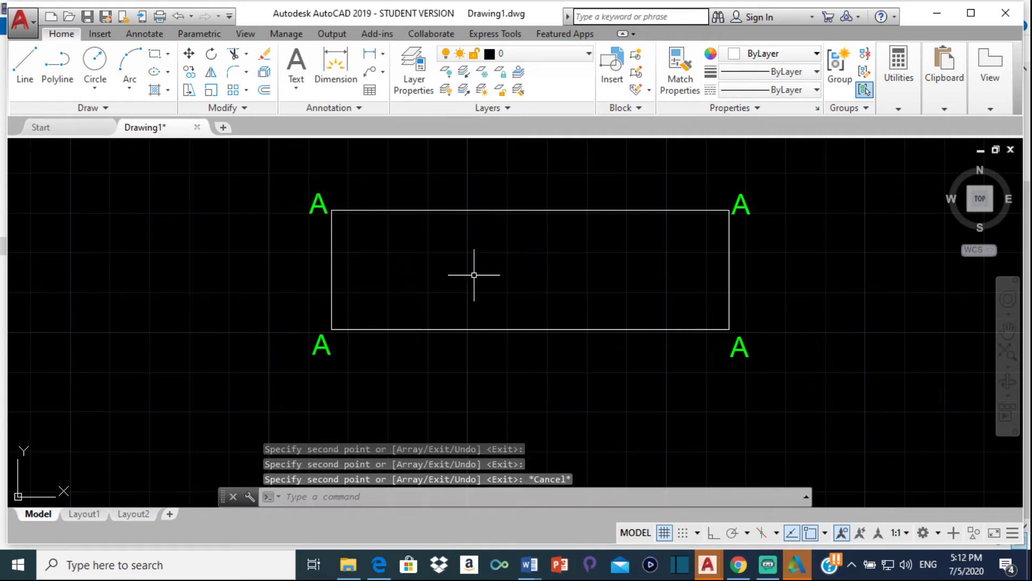
Step: Change the bottom-right label to B and the top-right label to C
left_click(740, 346)
double_click(741, 346)
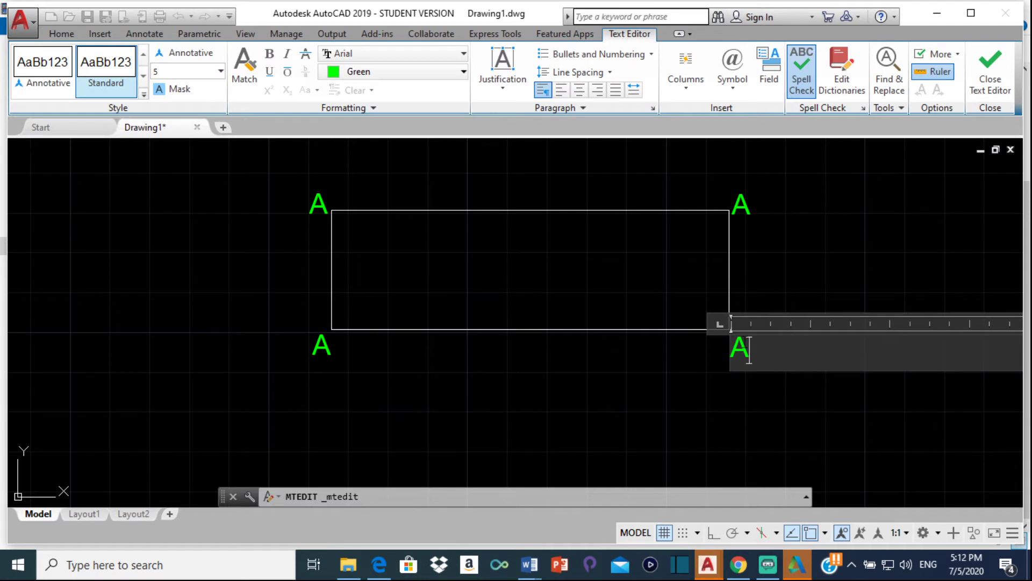
key("BackSpace")
type("B")
left_click(737, 203)
double_click(741, 204)
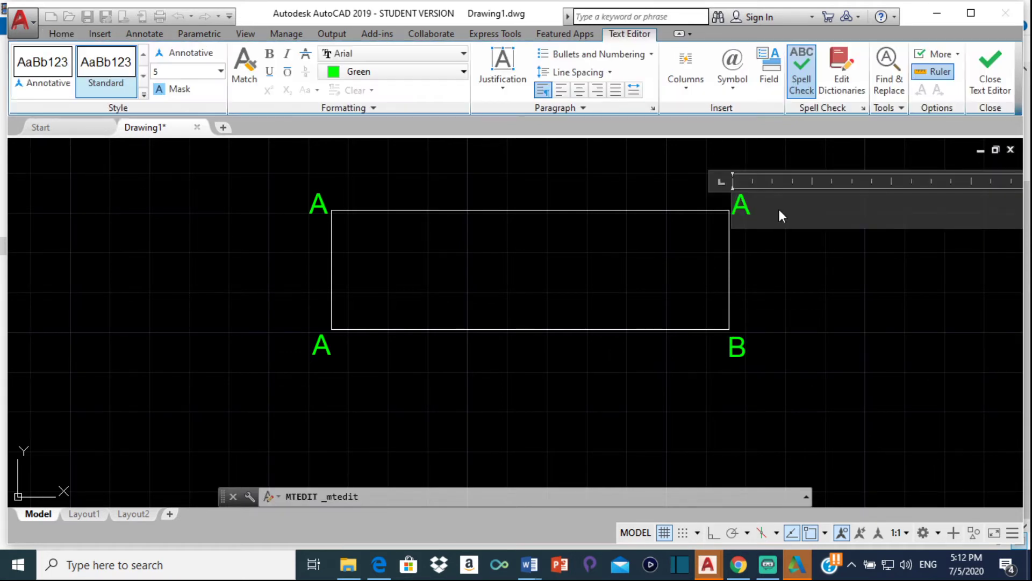
key("BackSpace")
type("C")
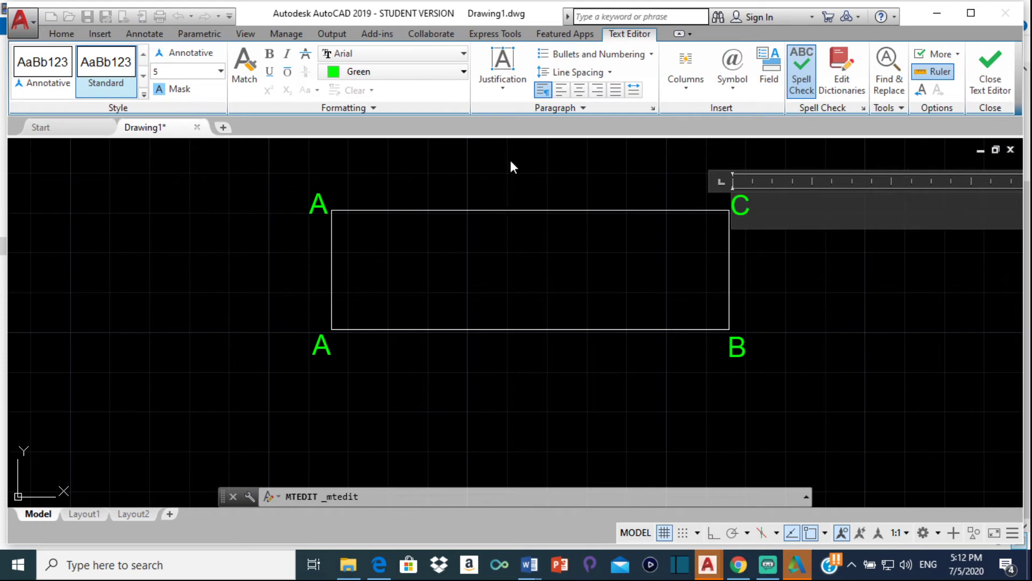
left_click(509, 163)
Step: Change the top-left label to D and bring up the Equal area PDF
left_click(315, 199)
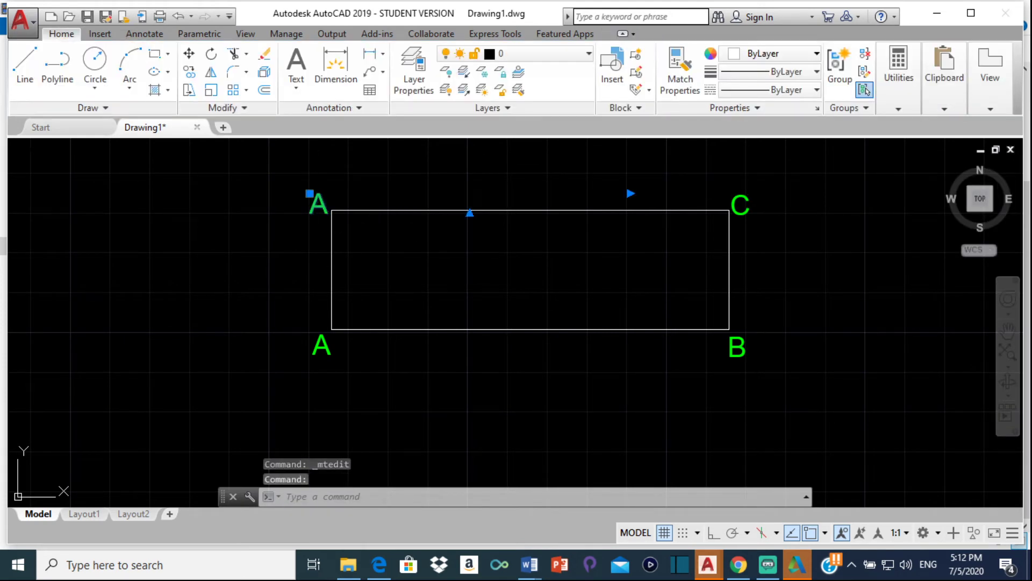
double_click(316, 200)
key("BackSpace")
type("D")
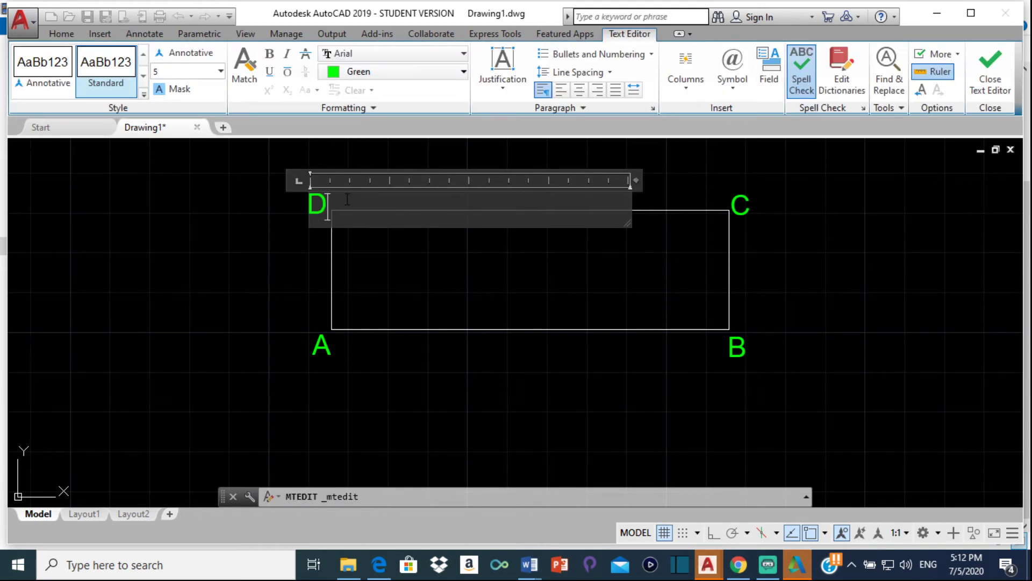
left_click(237, 307)
left_click(379, 564)
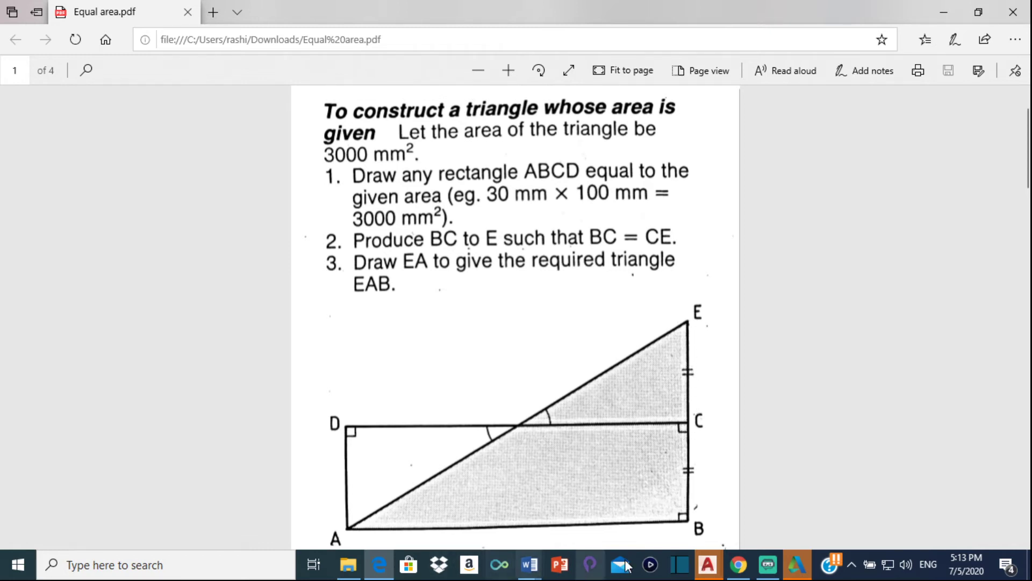
Step: Start a line snapped exactly to corner C
mouse_move(708, 567)
left_click(603, 521)
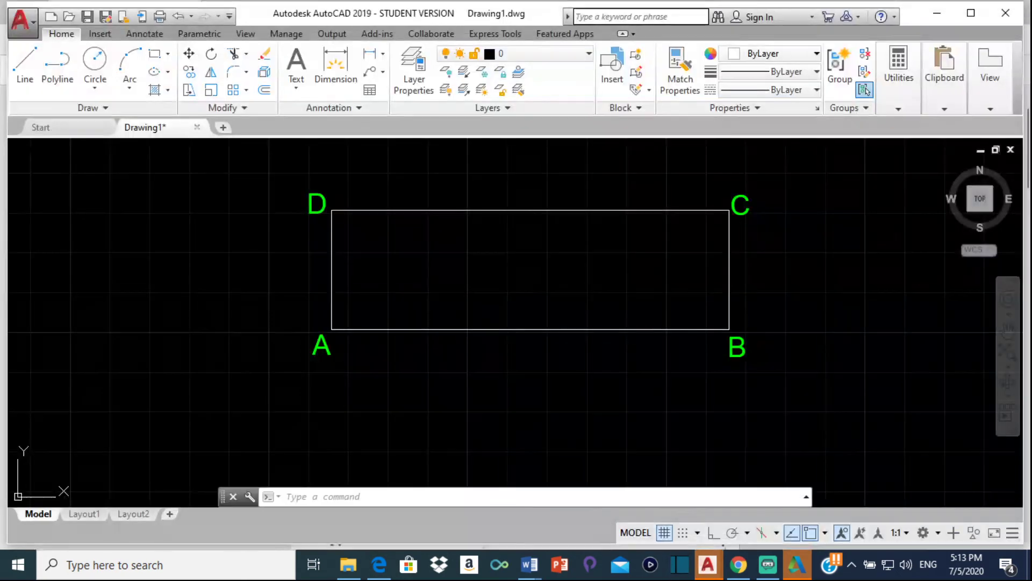
left_click(22, 67)
scroll(508, 164, "down", 4)
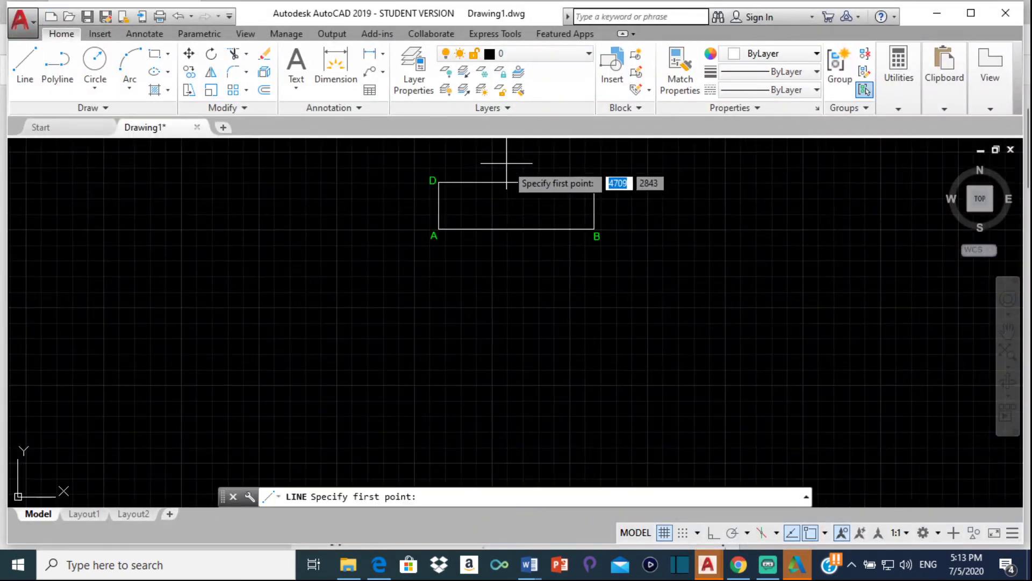
middle_click_drag(505, 162, 393, 272)
scroll(459, 287, "up", 2)
scroll(455, 289, "up", 4)
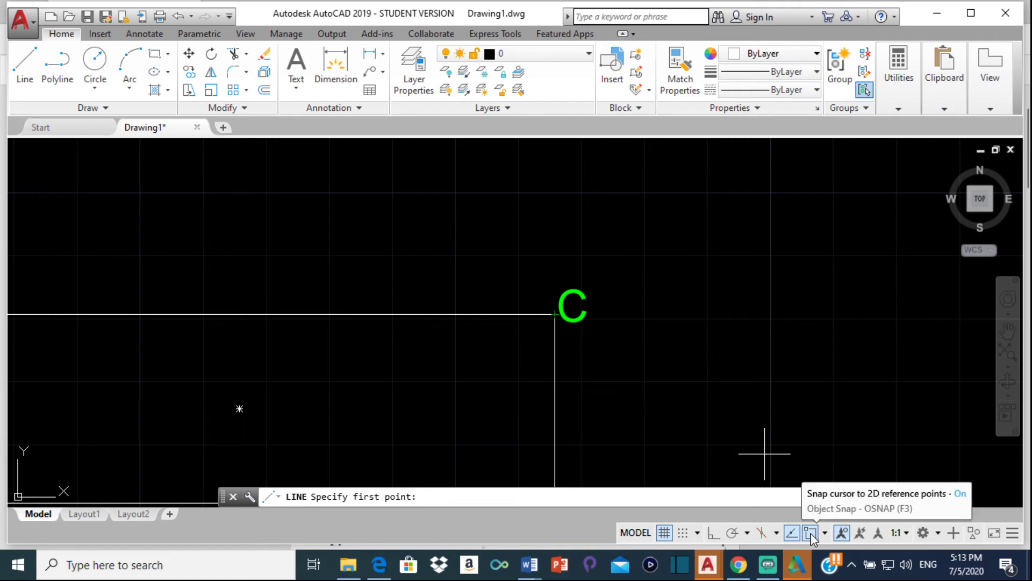
left_click(826, 534)
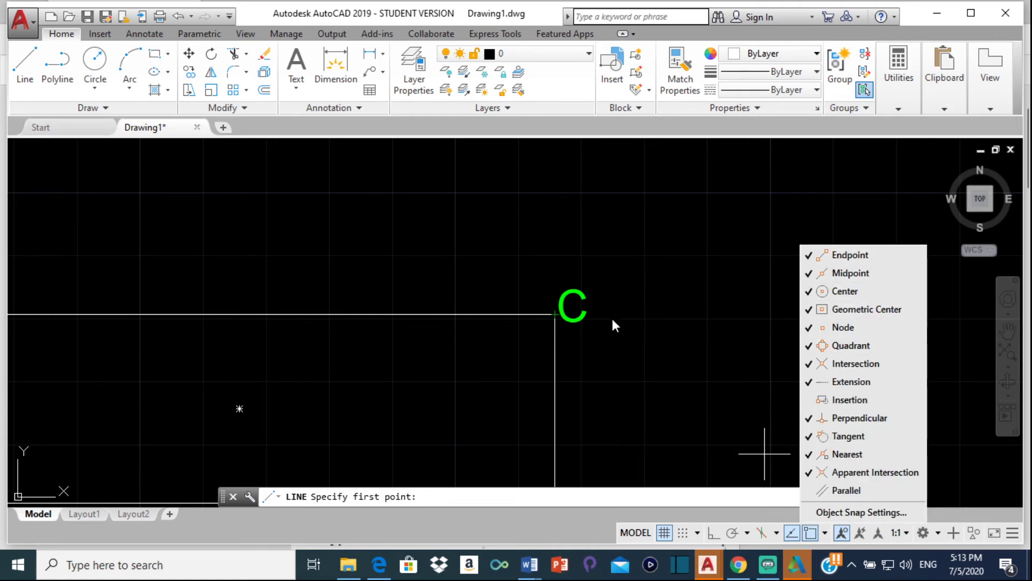
left_click(549, 317)
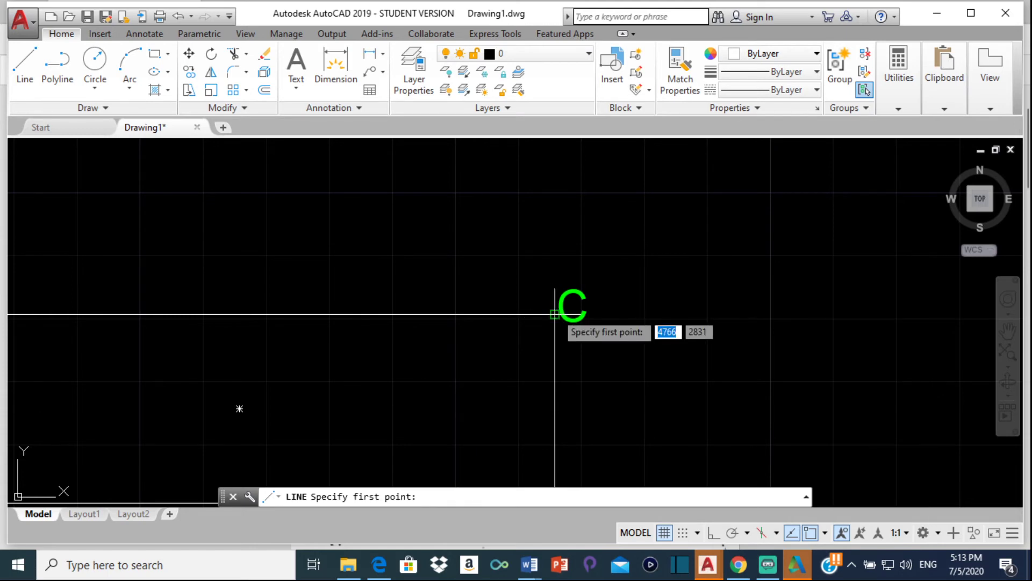
left_click(556, 313)
Step: With Ortho on, extend the line 30 units straight up from C
scroll(538, 198, "down", 3)
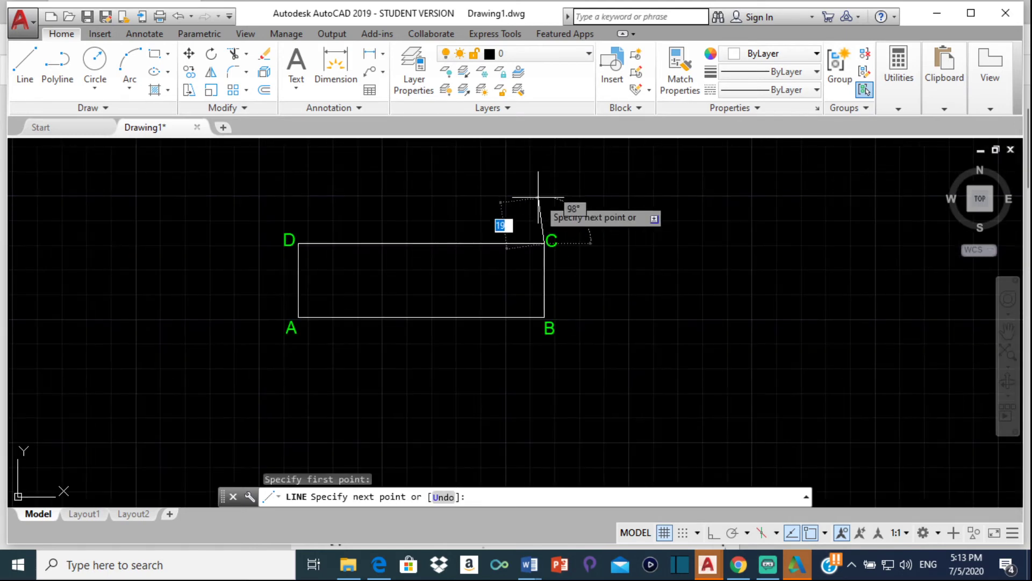
middle_click_drag(538, 197, 584, 340)
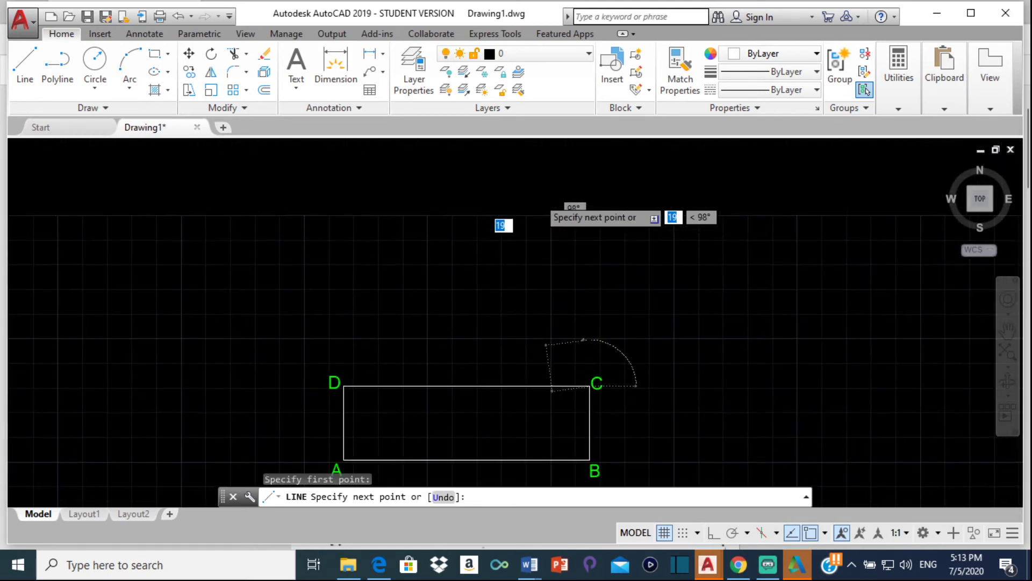
left_click(710, 538)
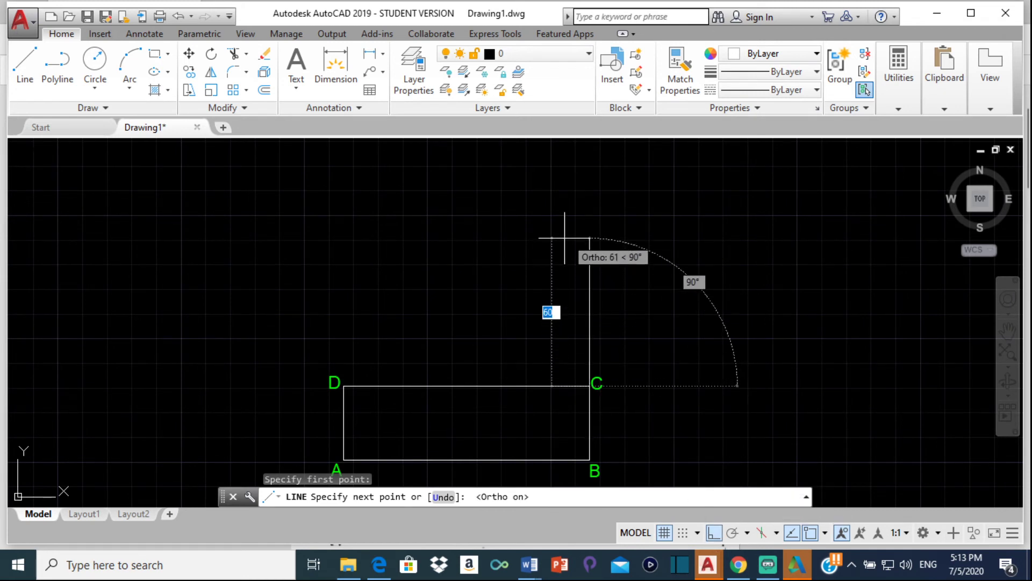
type("30")
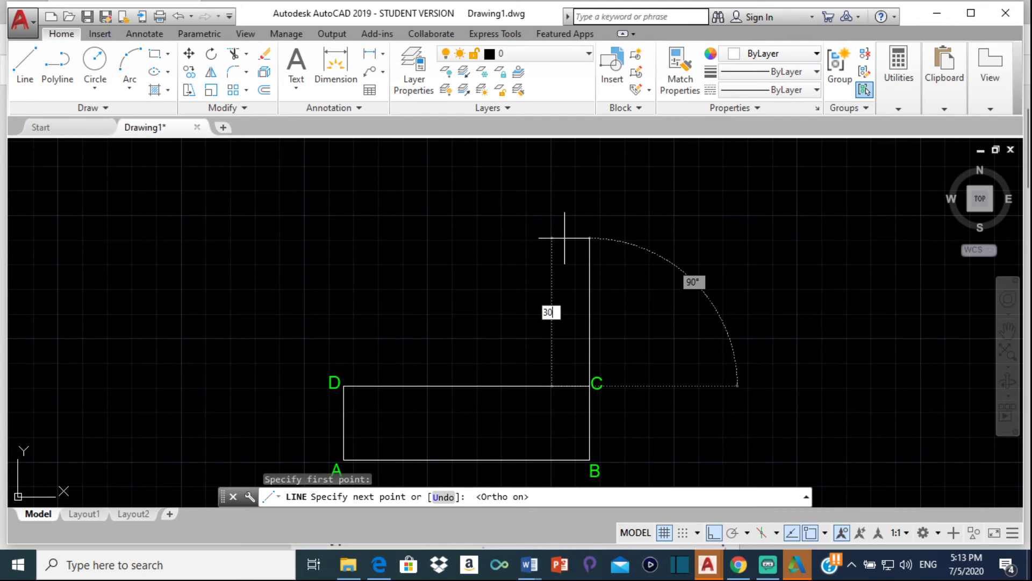
key("Return")
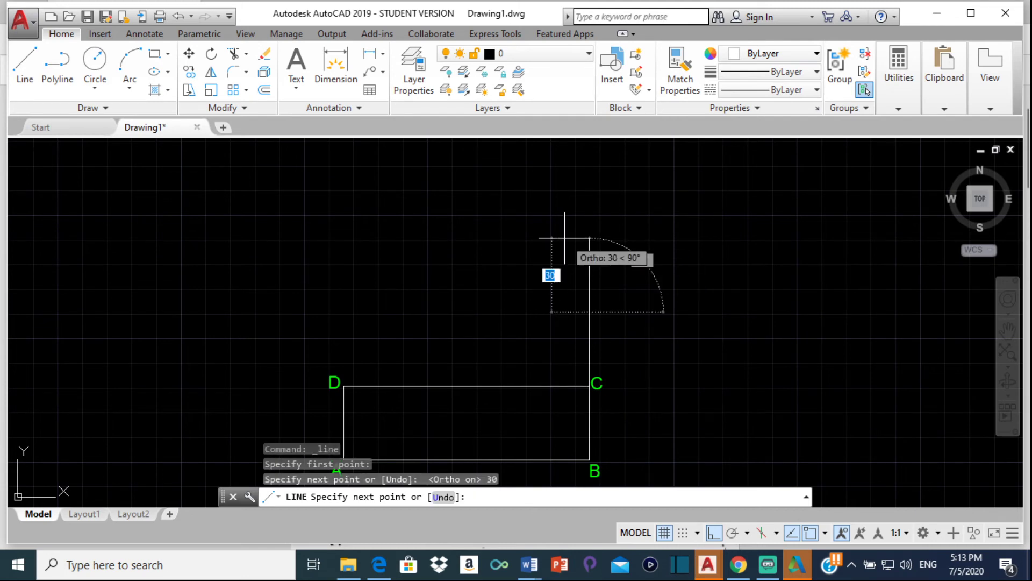
Step: Finish the line at corner A's endpoint, forming diagonal EA
scroll(483, 348, "down", 4)
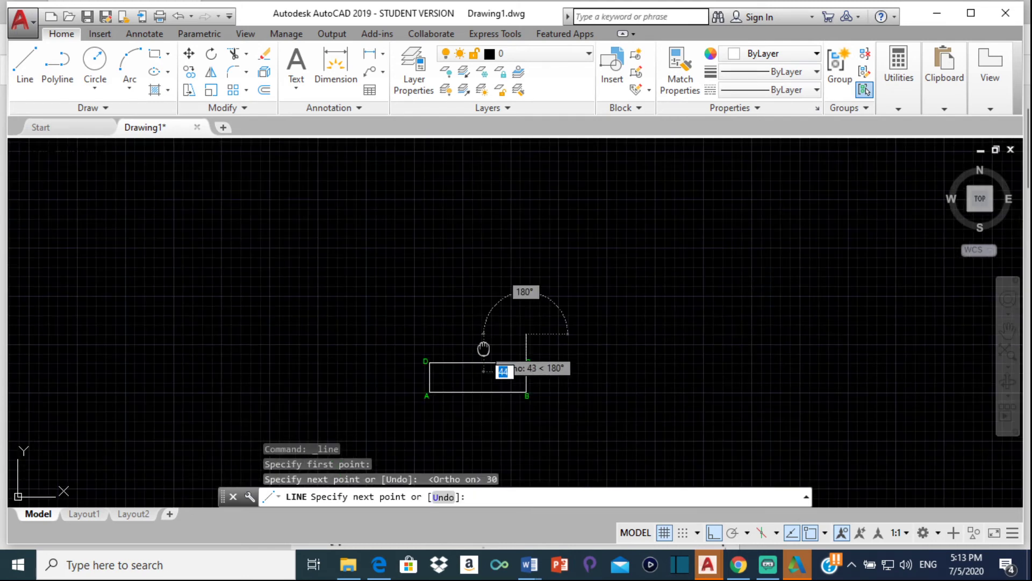
scroll(483, 349, "up", 4)
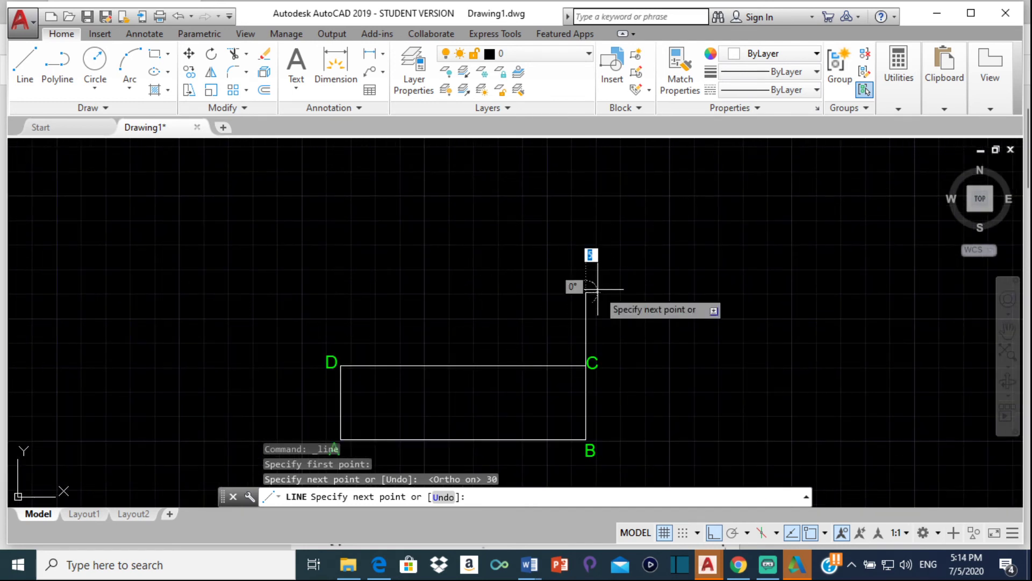
middle_click_drag(458, 357, 571, 269)
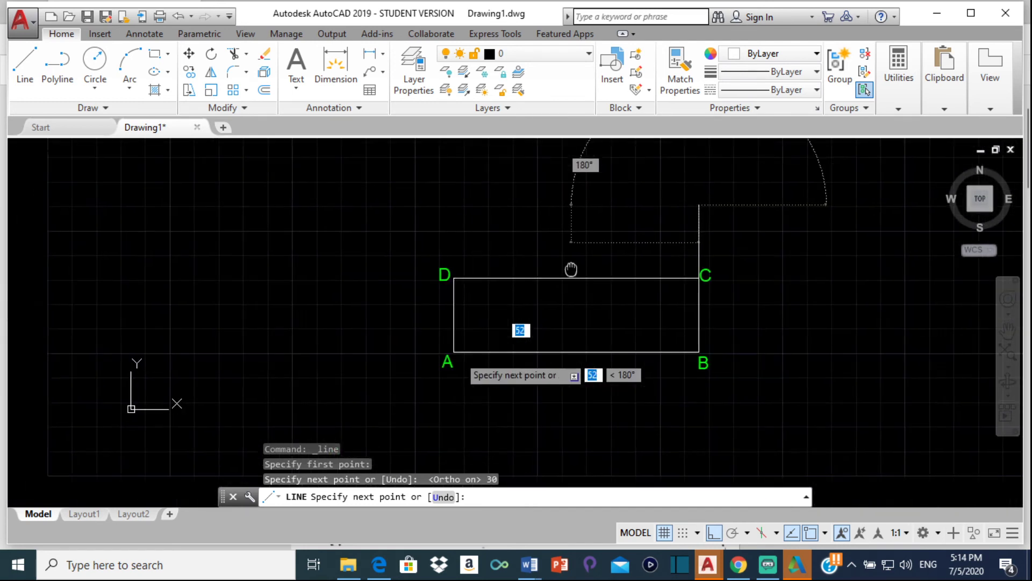
scroll(476, 325, "up", 5)
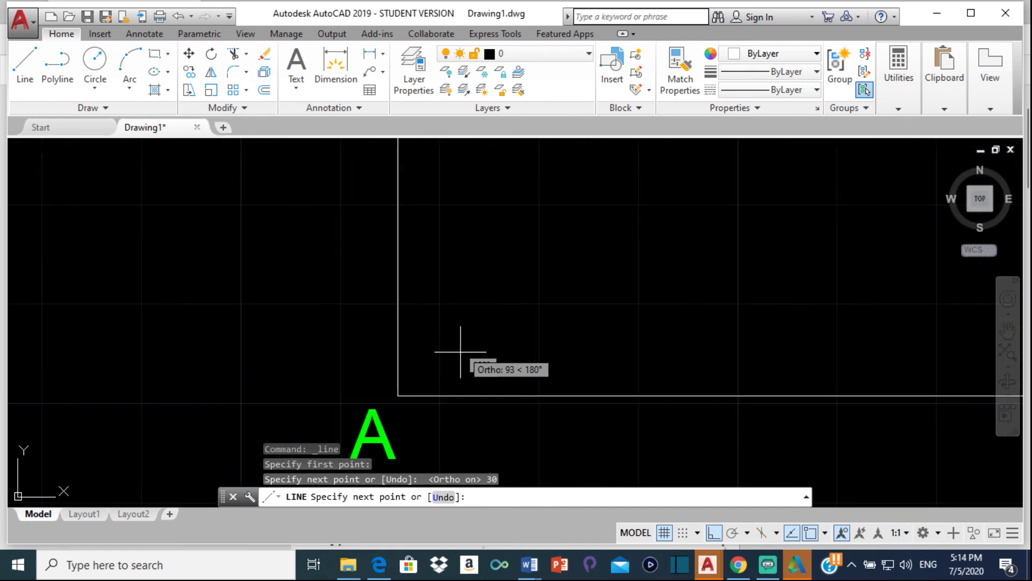
left_click(397, 397)
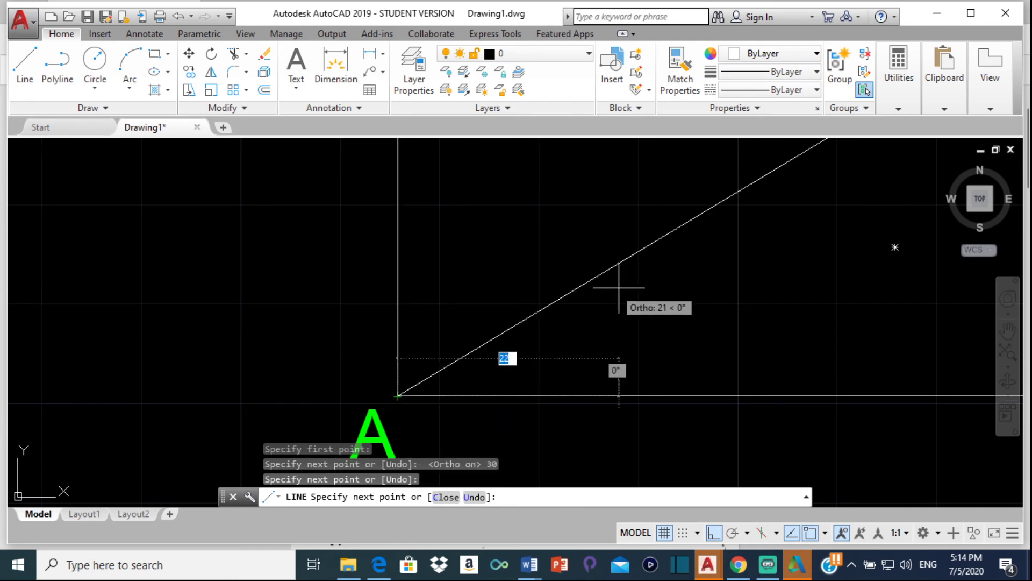
key("Escape")
scroll(622, 289, "down", 3)
middle_click_drag(624, 274, 336, 382)
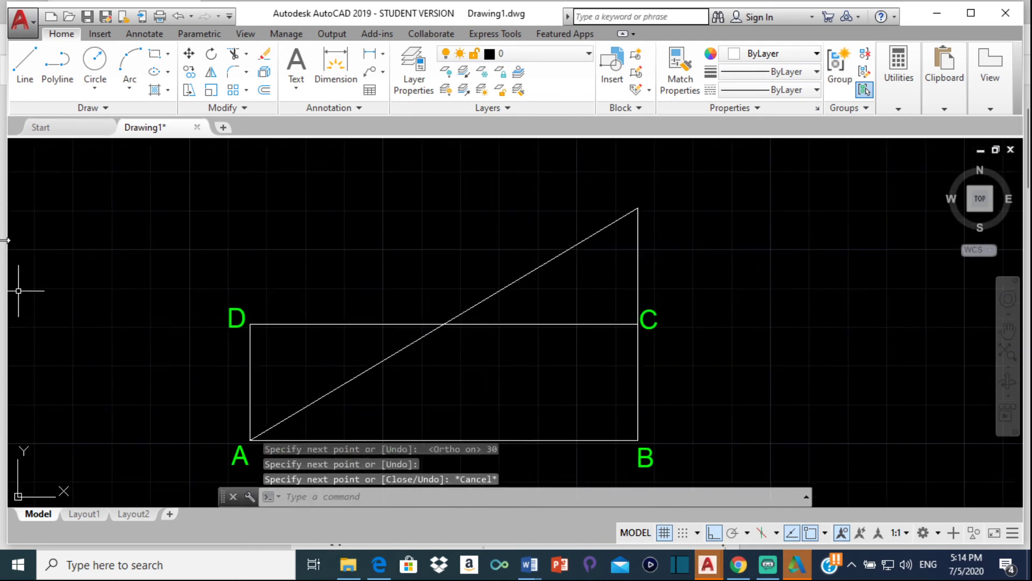
Step: Copy the C label from corner C to the extension's top end
left_click(640, 318)
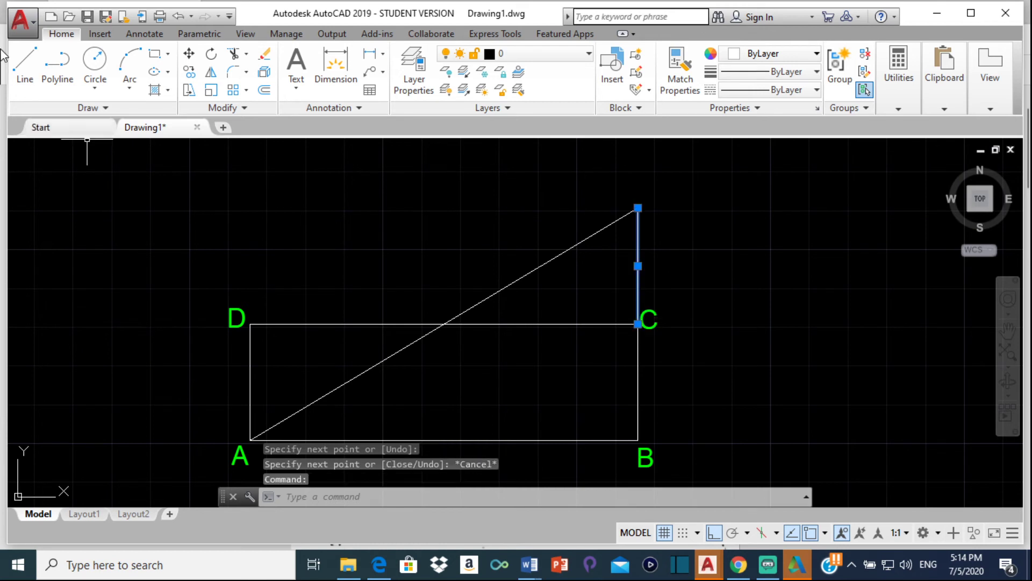
key("Escape")
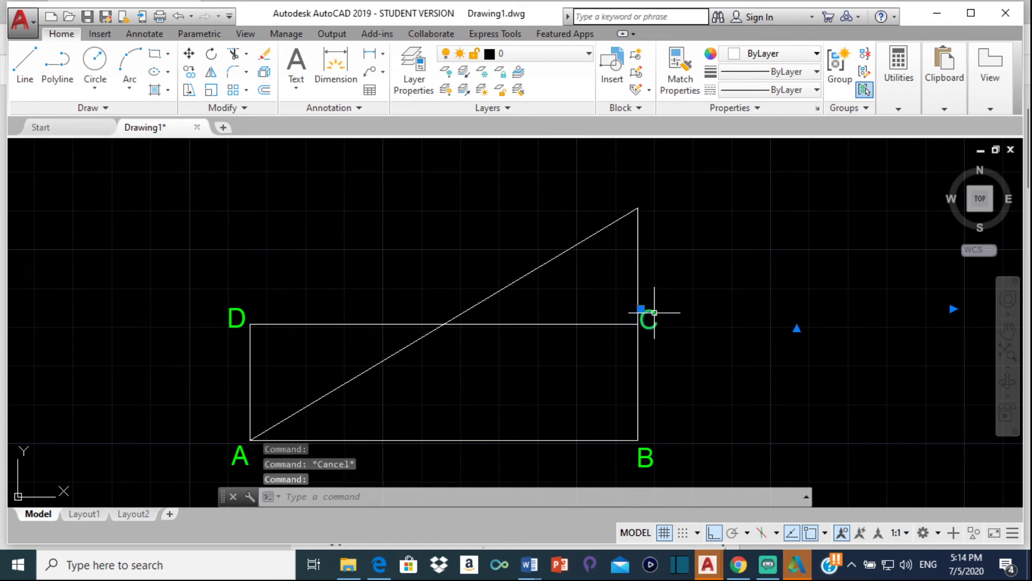
left_click(189, 72)
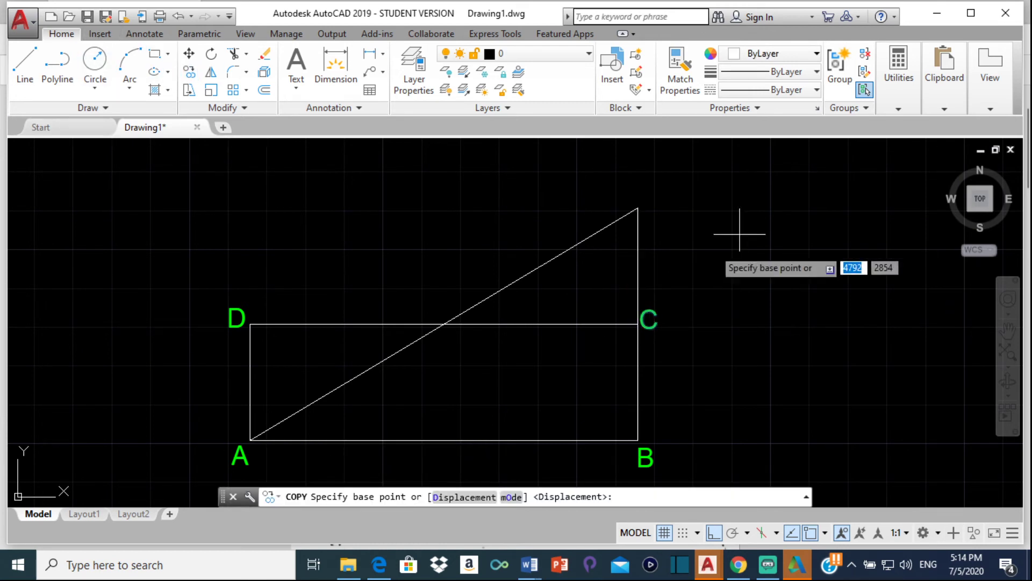
left_click(652, 310)
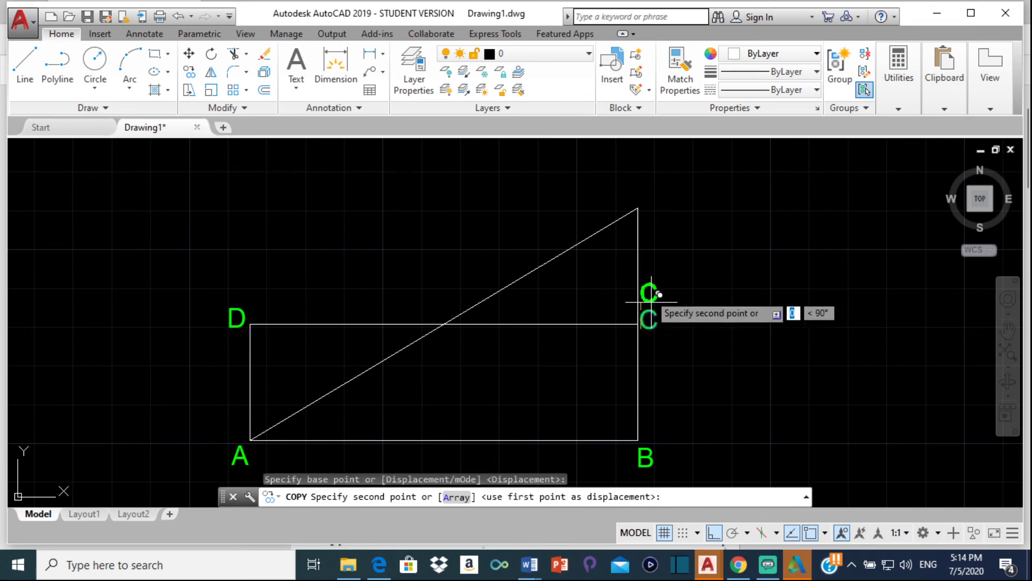
left_click(647, 209)
key("Escape")
Step: Change the copied label's text to E
left_click(651, 191)
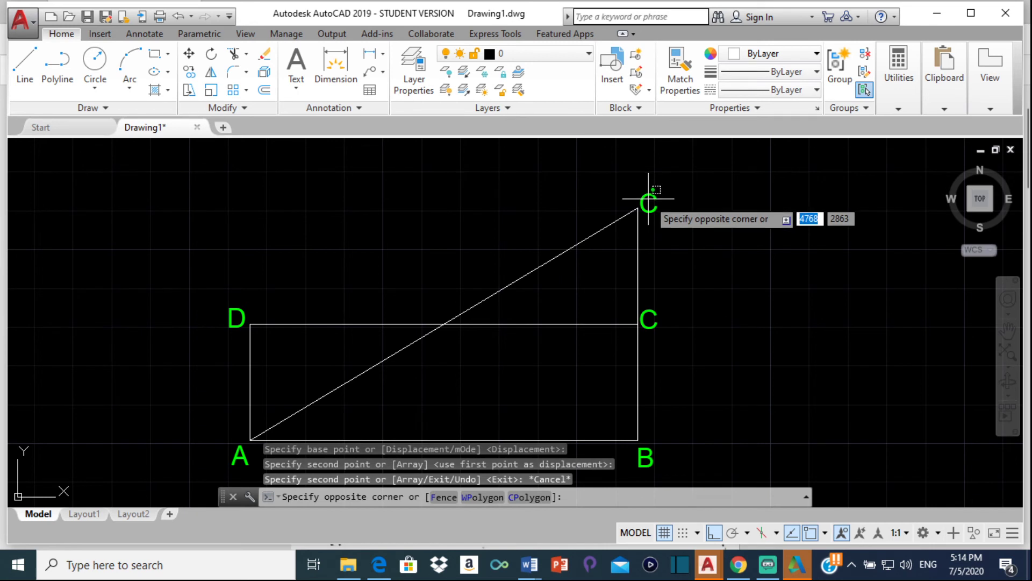
left_click(650, 201)
double_click(650, 203)
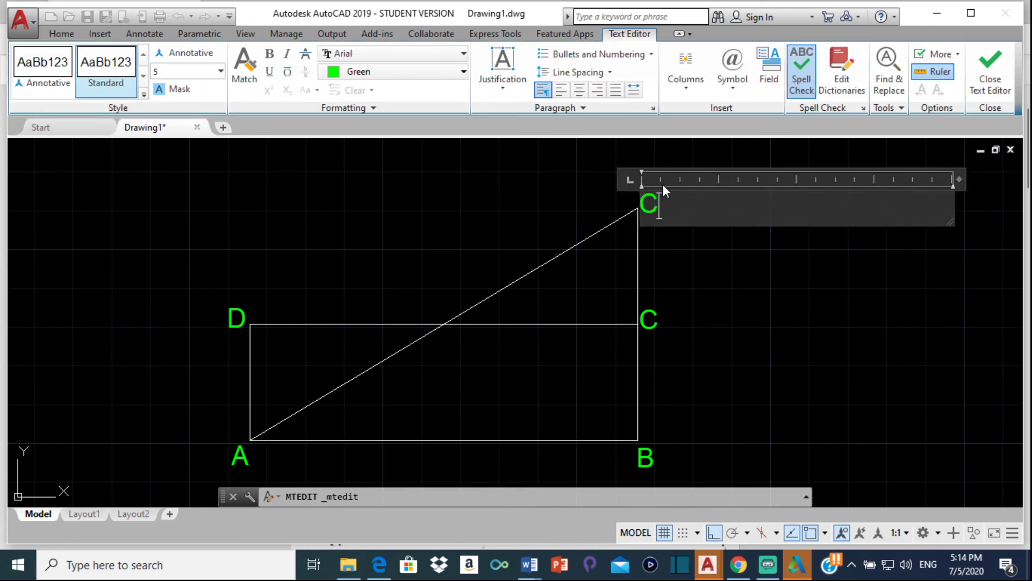
type("E")
left_click(654, 252)
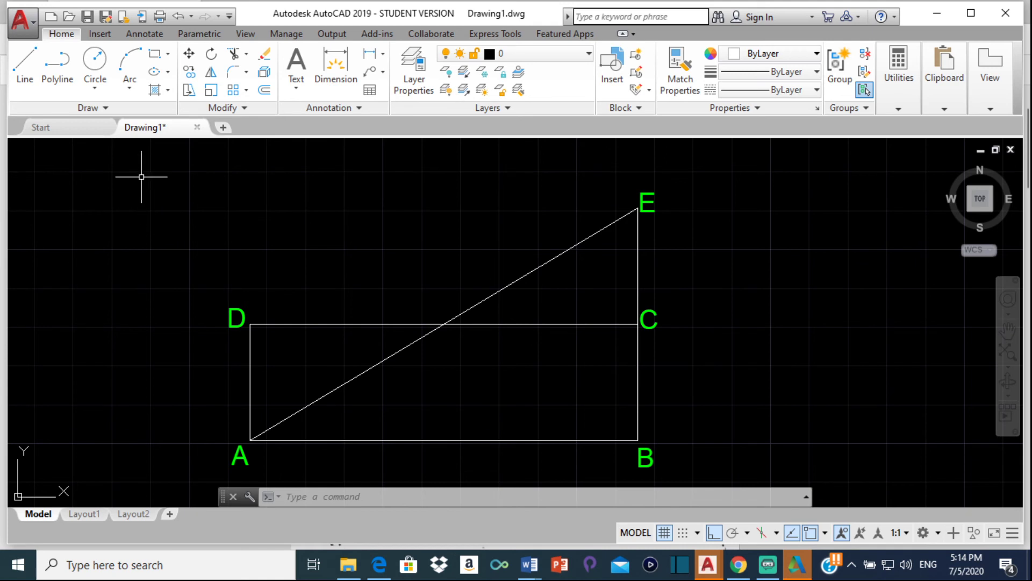
Step: Hatch triangle ABE with the SOLID pattern, picking its regions below DC and above C
left_click(158, 92)
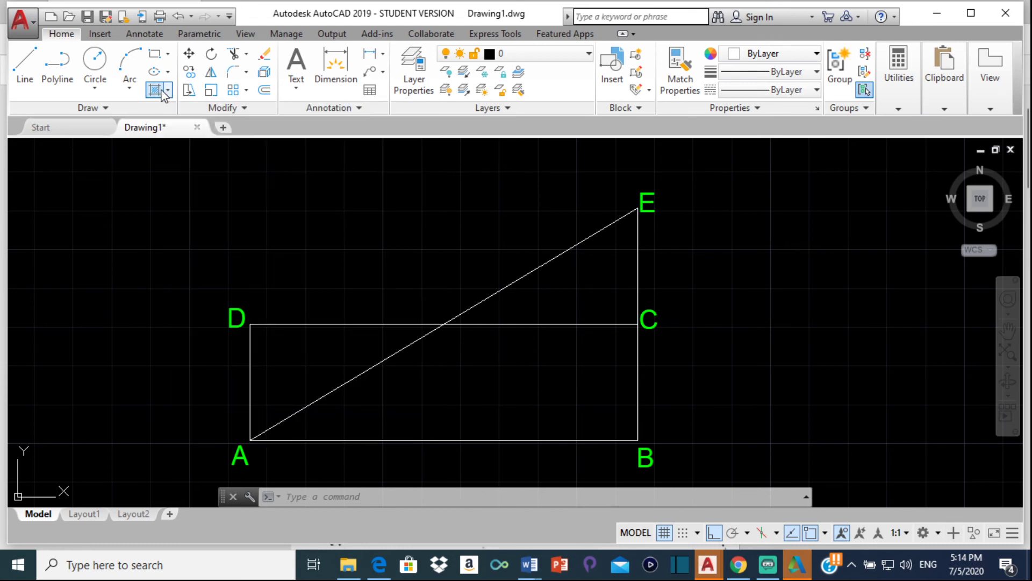
left_click(169, 92)
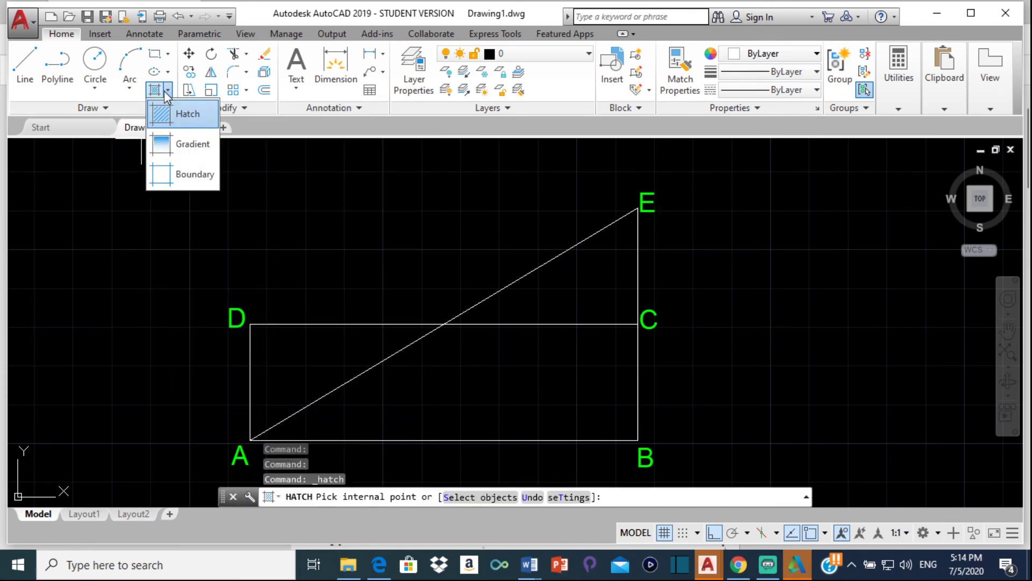
left_click(175, 115)
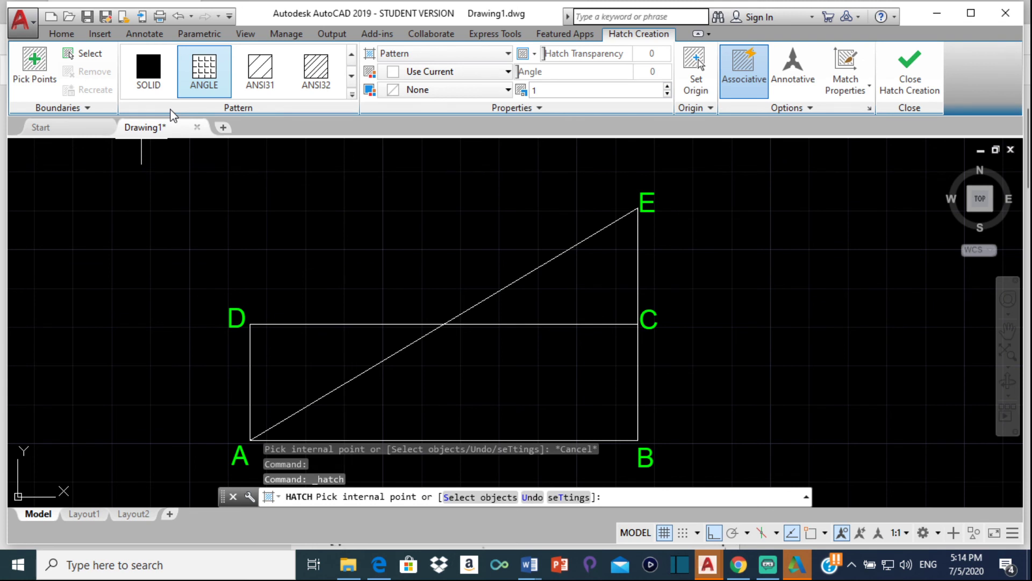
left_click(151, 76)
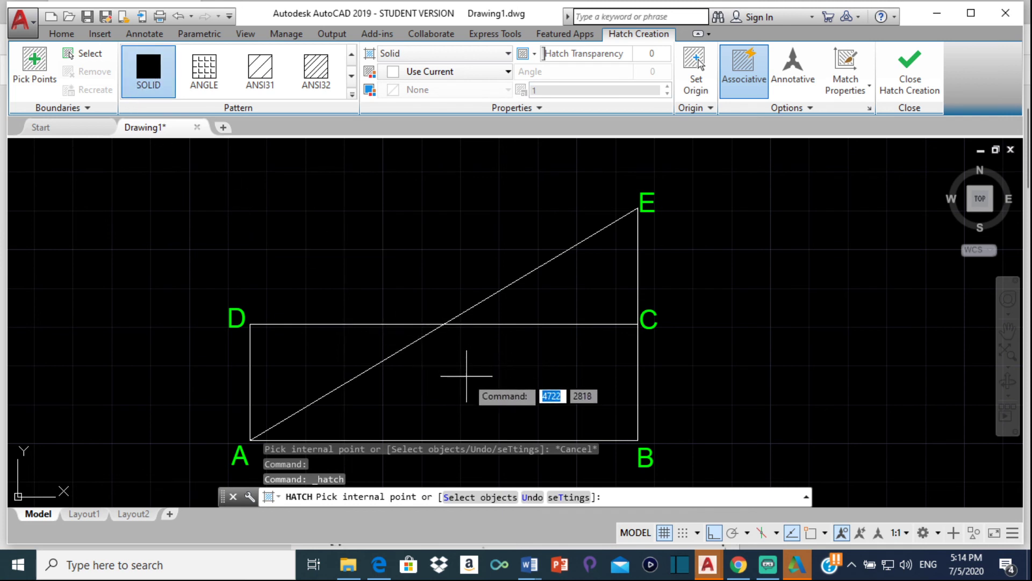
left_click(466, 376)
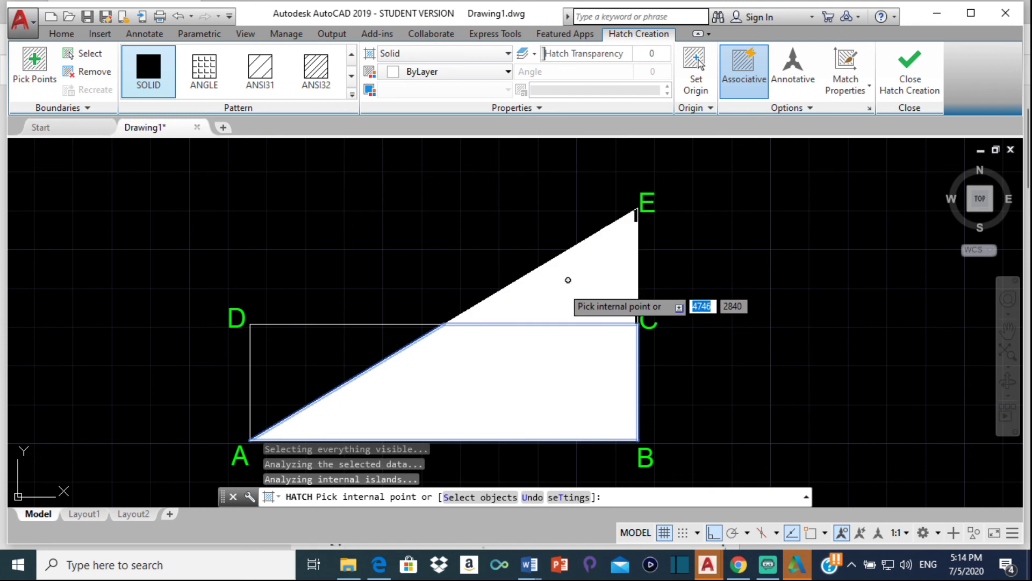
left_click(568, 280)
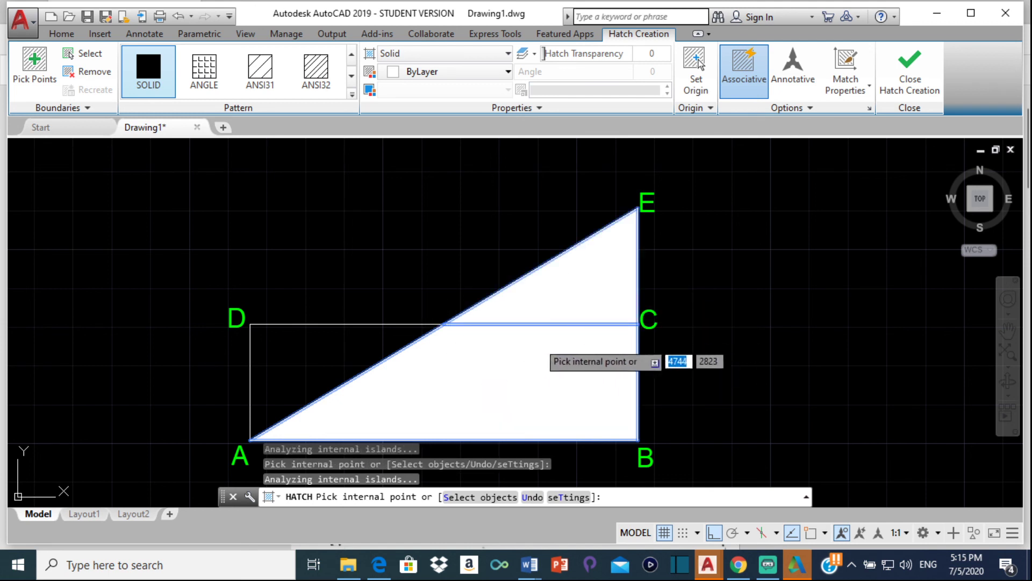
key("Return")
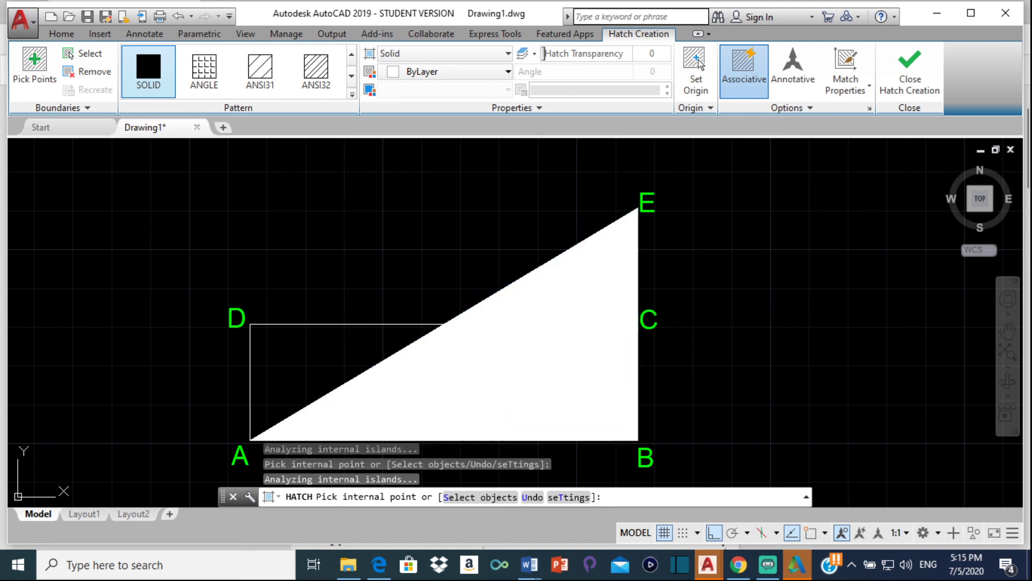
key("Escape")
scroll(605, 385, "down", 4)
scroll(605, 386, "up", 2)
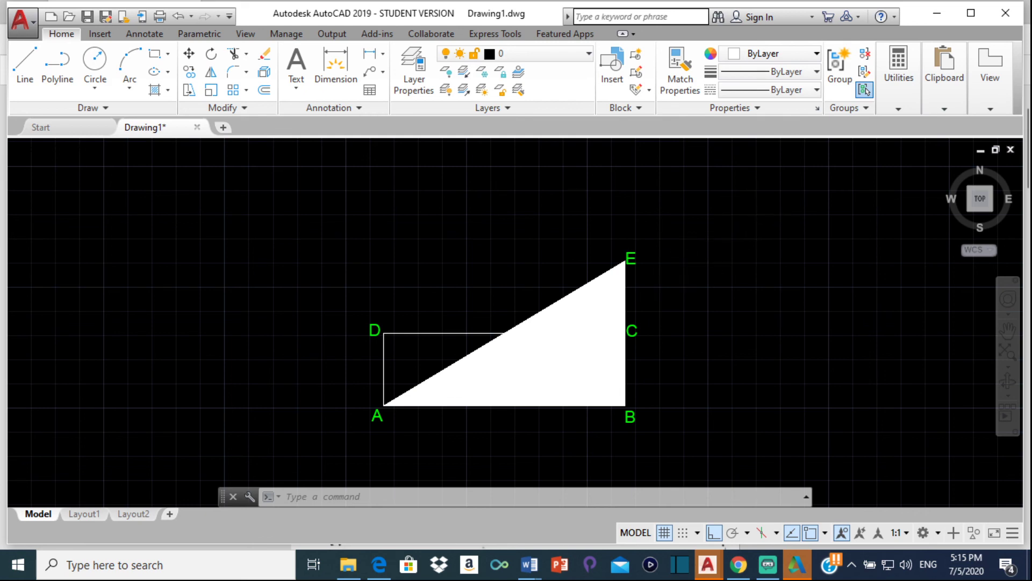
scroll(752, 213, "down", 3)
scroll(753, 213, "up", 2)
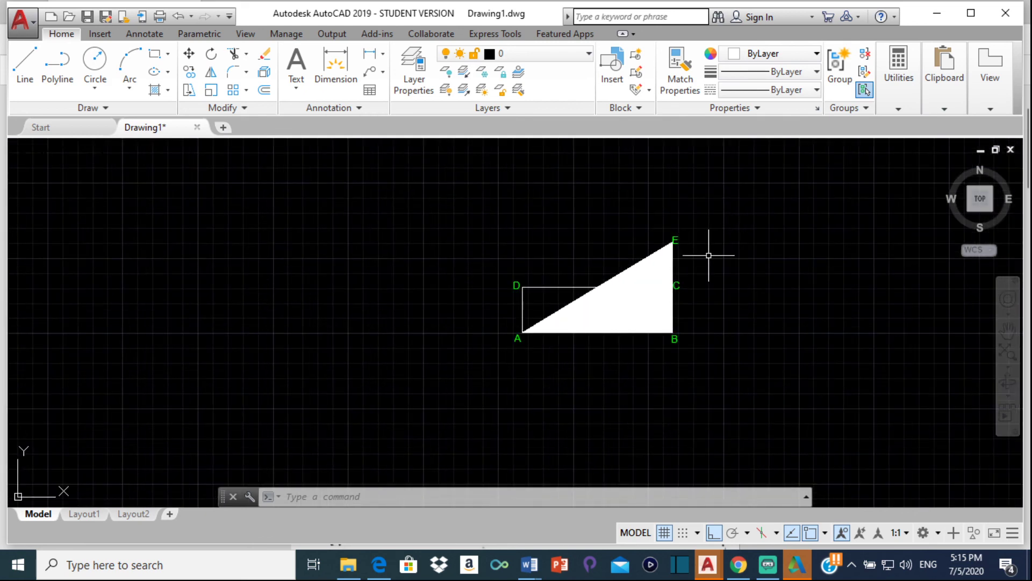